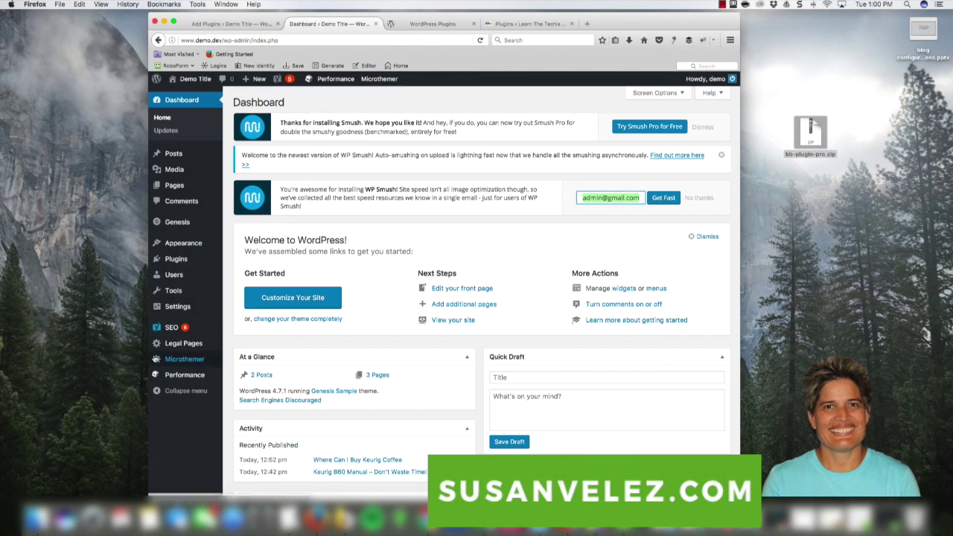
# Open the list of installed plugins and review which ones are active and inactive
pyautogui.moveTo(169, 267)
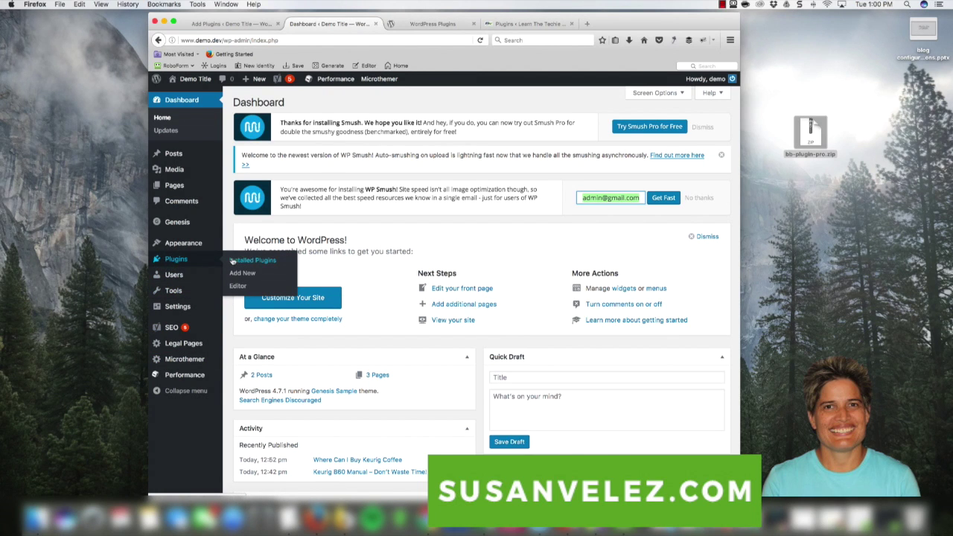
pyautogui.click(243, 260)
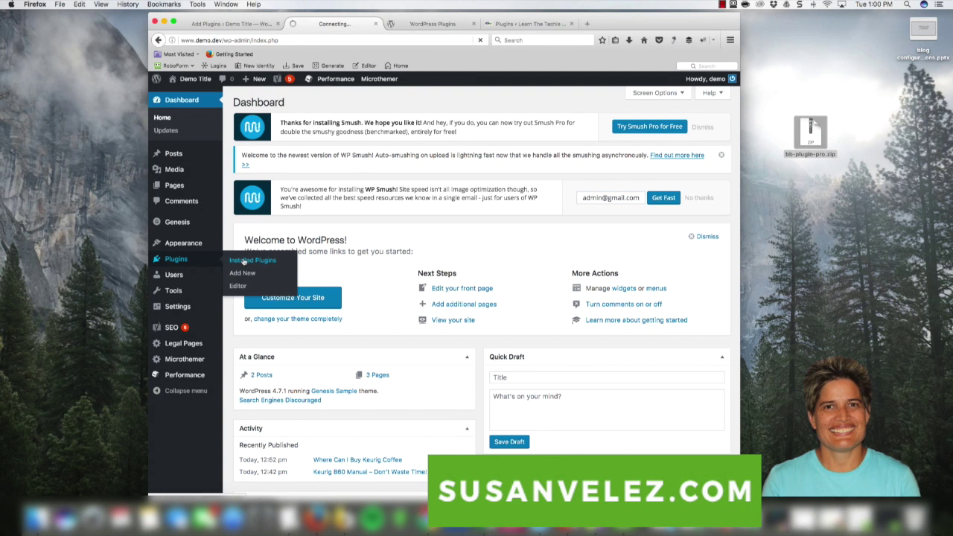
pyautogui.scroll(-3, 335, 296)
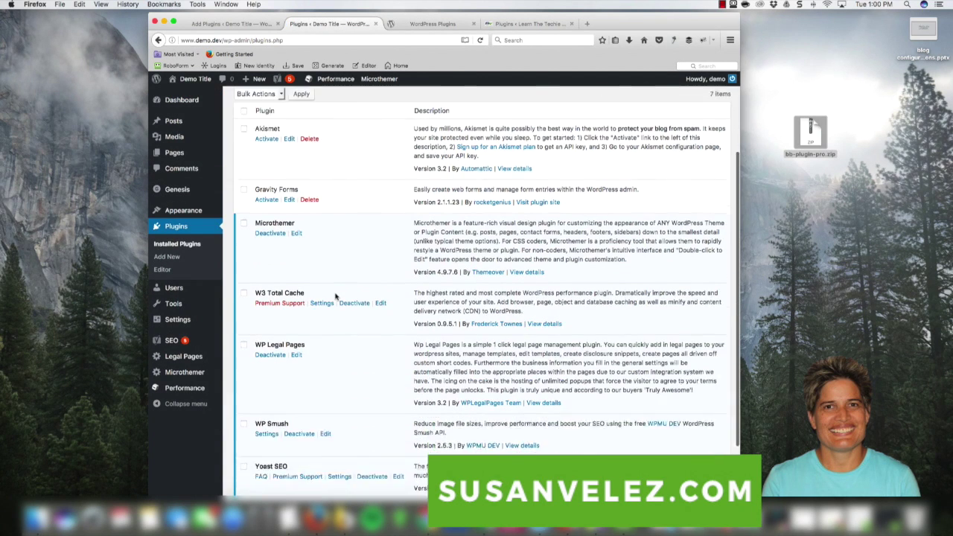
pyautogui.scroll(-2, 335, 298)
pyautogui.scroll(3, 333, 301)
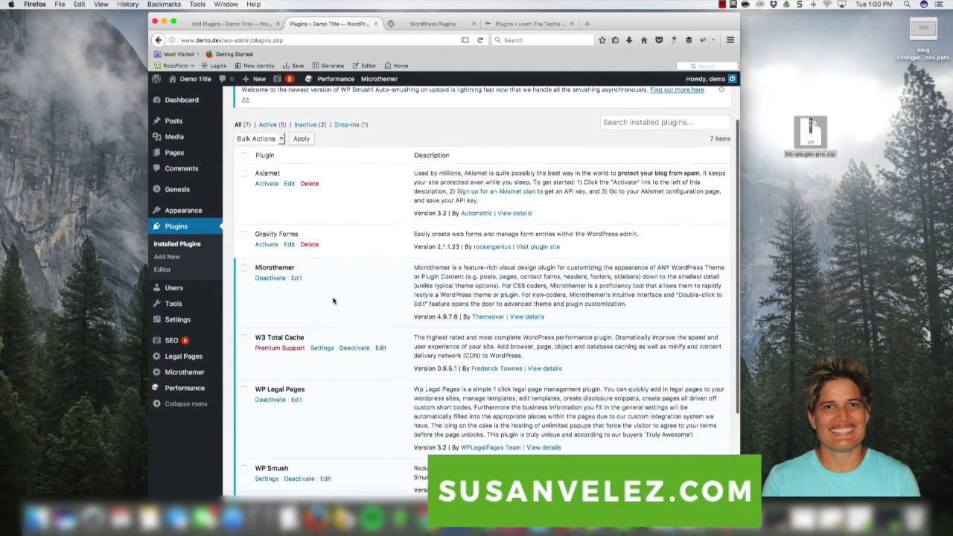
pyautogui.scroll(2, 333, 301)
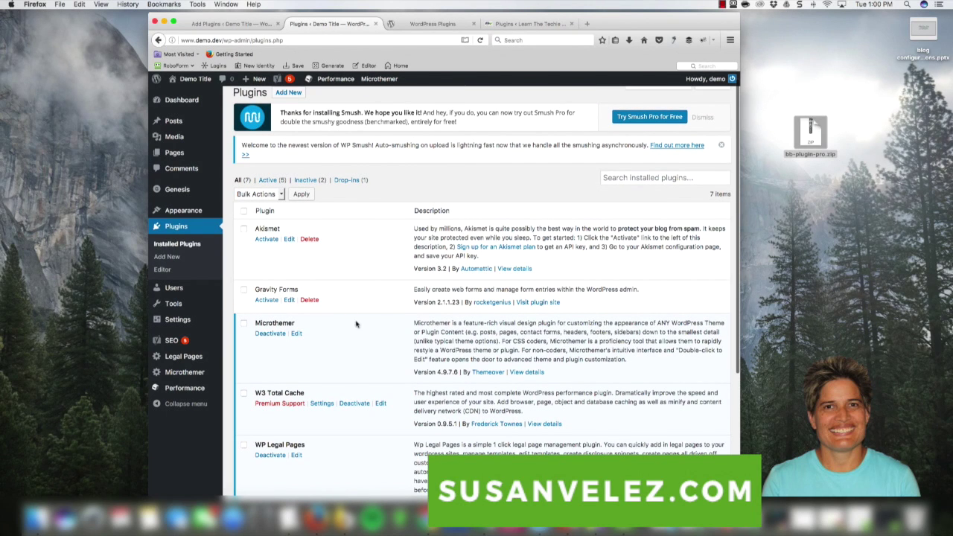
pyautogui.scroll(-5, 364, 380)
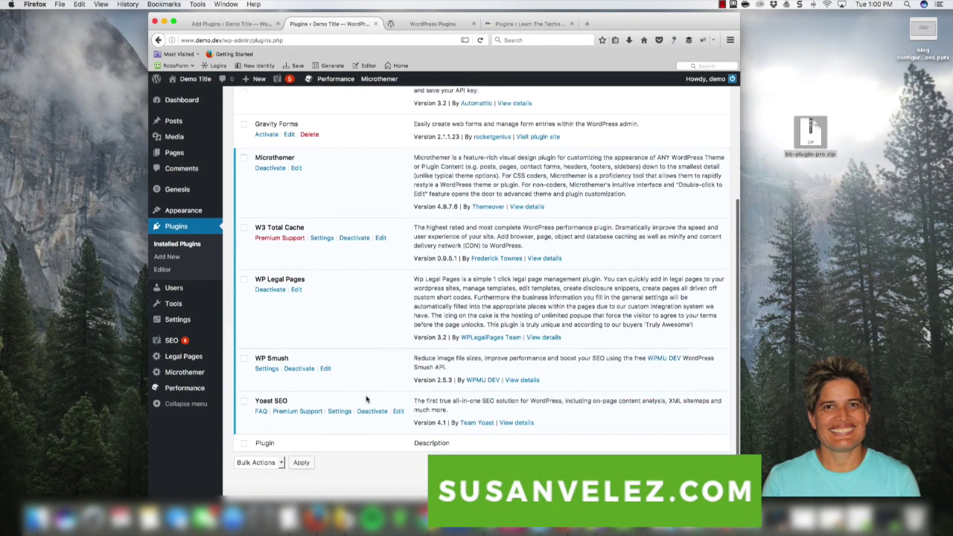
pyautogui.scroll(-1, 356, 372)
pyautogui.scroll(3, 354, 373)
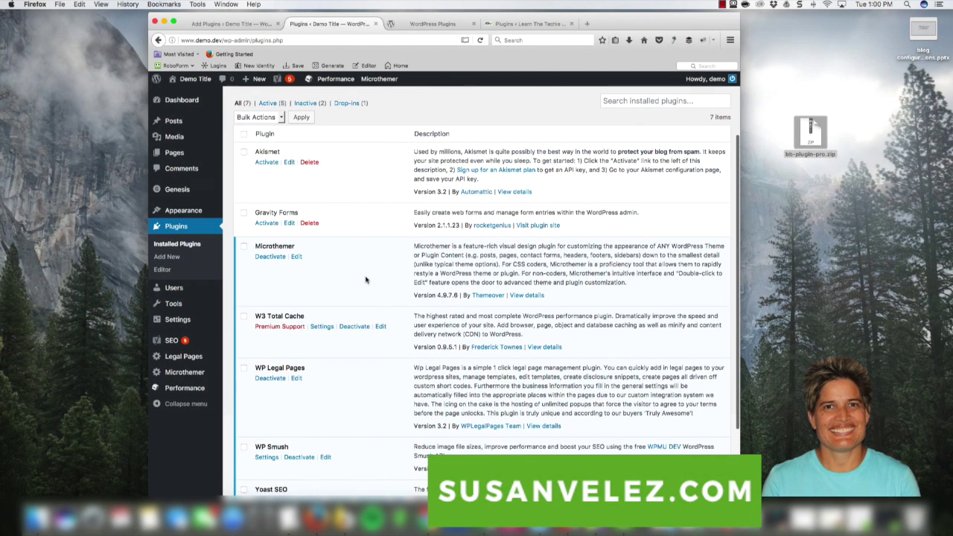
pyautogui.scroll(-1, 387, 400)
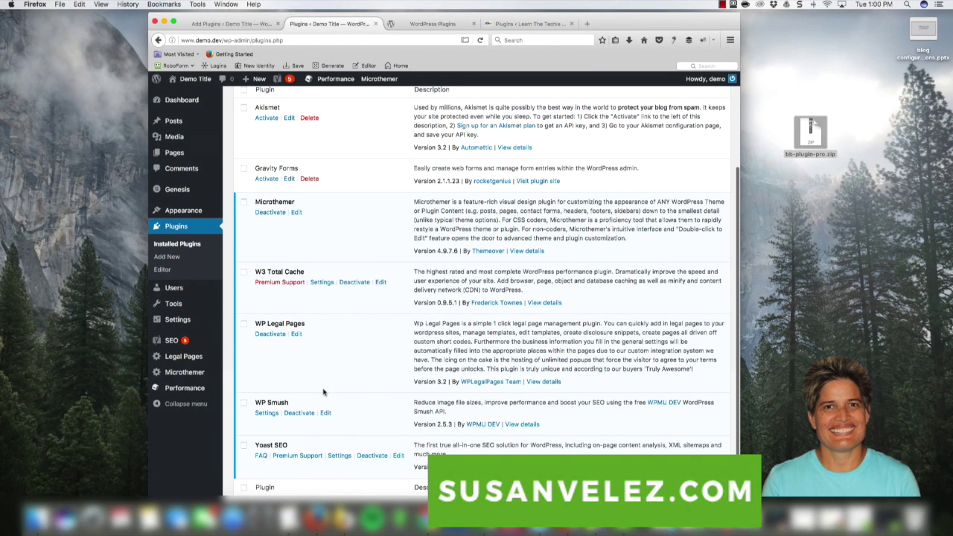
# Activate the Akismet plugin in the installed plugins list
pyautogui.scroll(3, 322, 383)
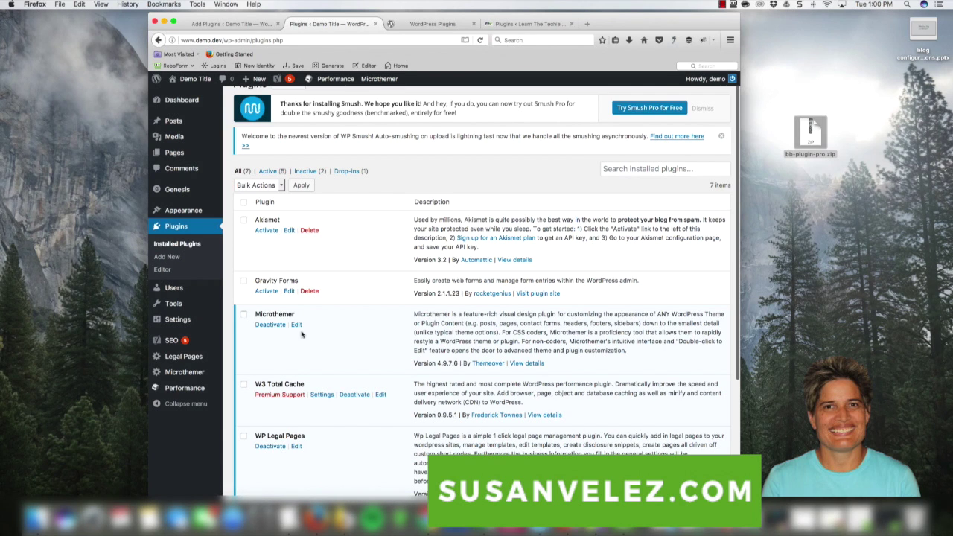
pyautogui.click(265, 231)
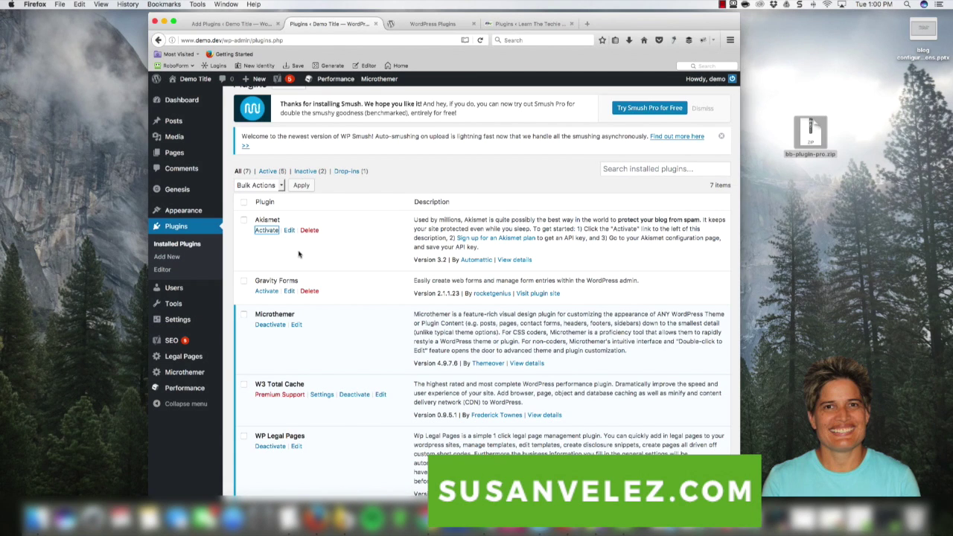
pyautogui.click(268, 231)
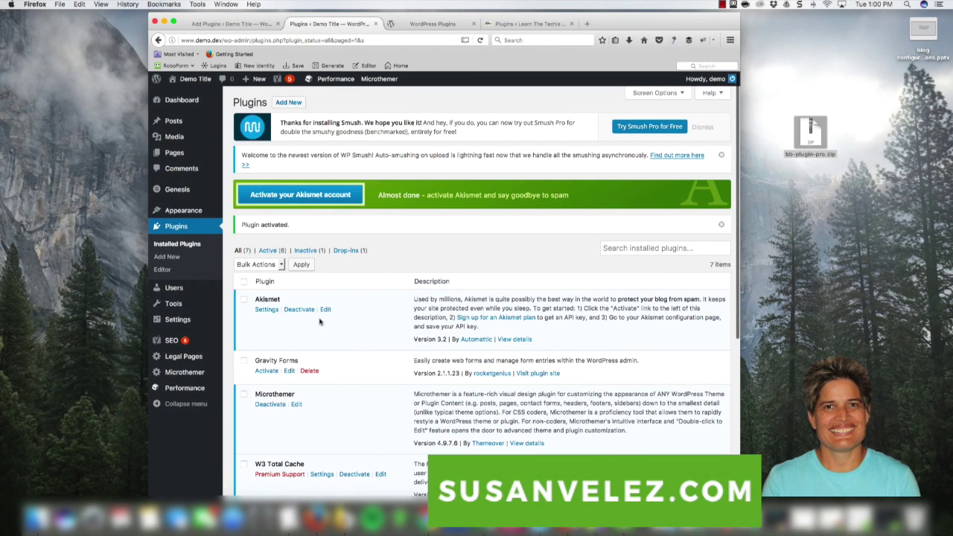
pyautogui.scroll(-2, 298, 283)
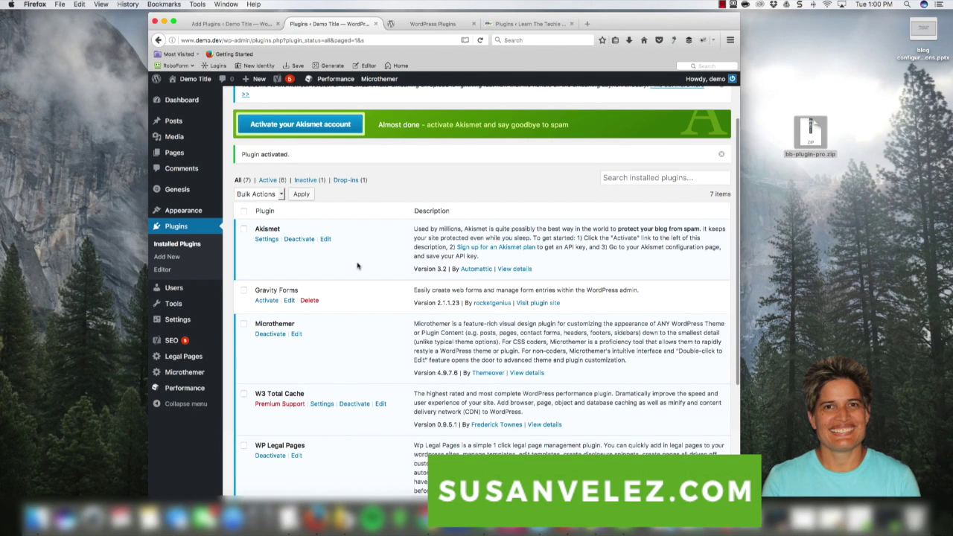
# Open the page for adding new plugins and compare its featured plugins with the WordPress.org Plugin Directory
pyautogui.click(167, 257)
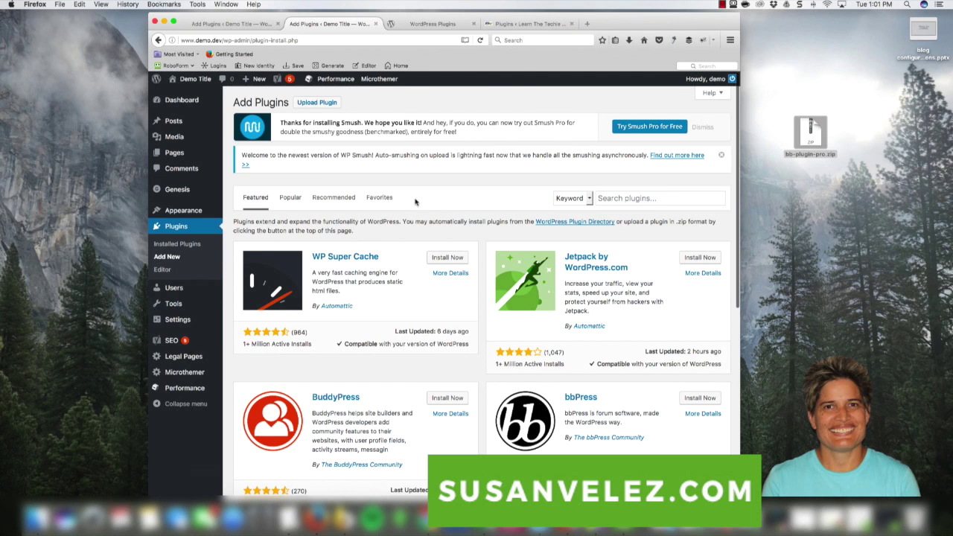
pyautogui.scroll(-1, 430, 201)
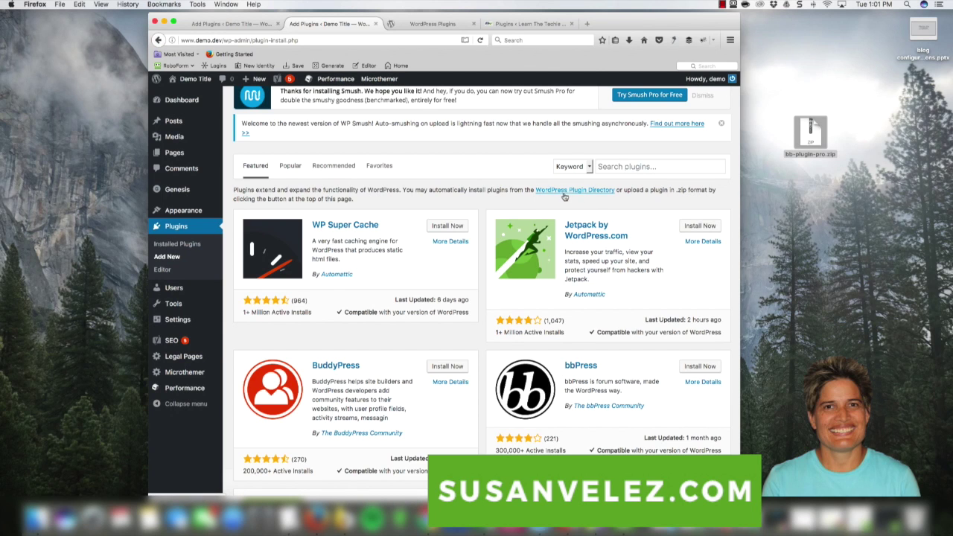
pyautogui.click(434, 24)
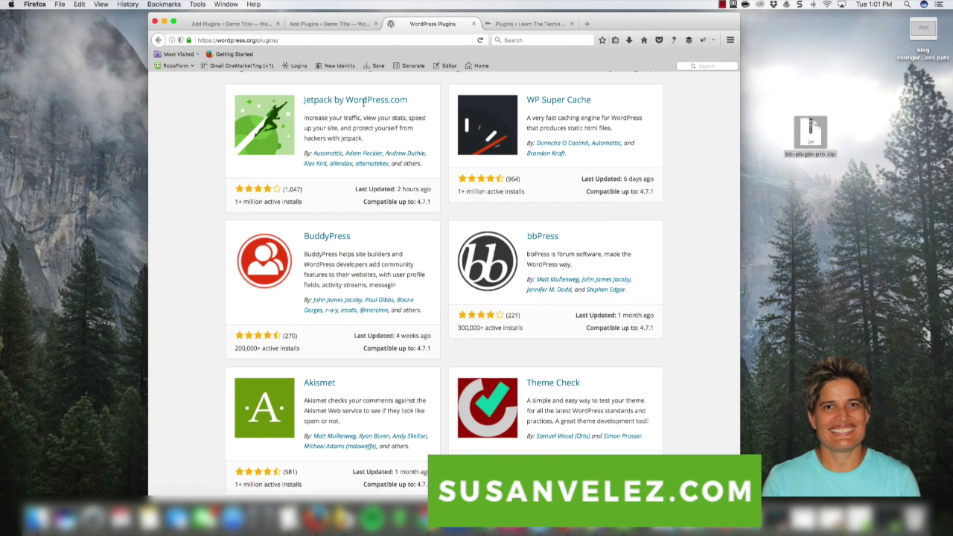
pyautogui.scroll(3, 605, 130)
pyautogui.scroll(-2, 398, 271)
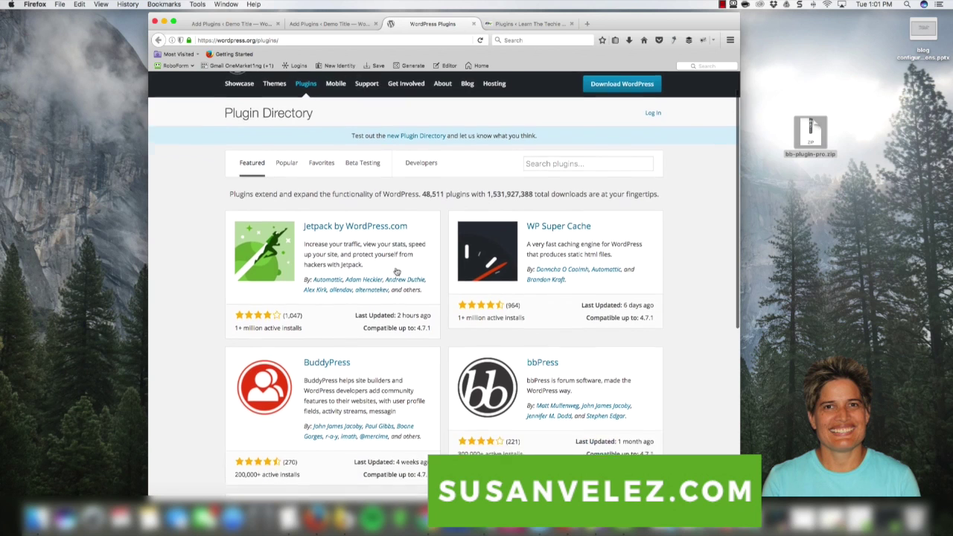
pyautogui.click(322, 24)
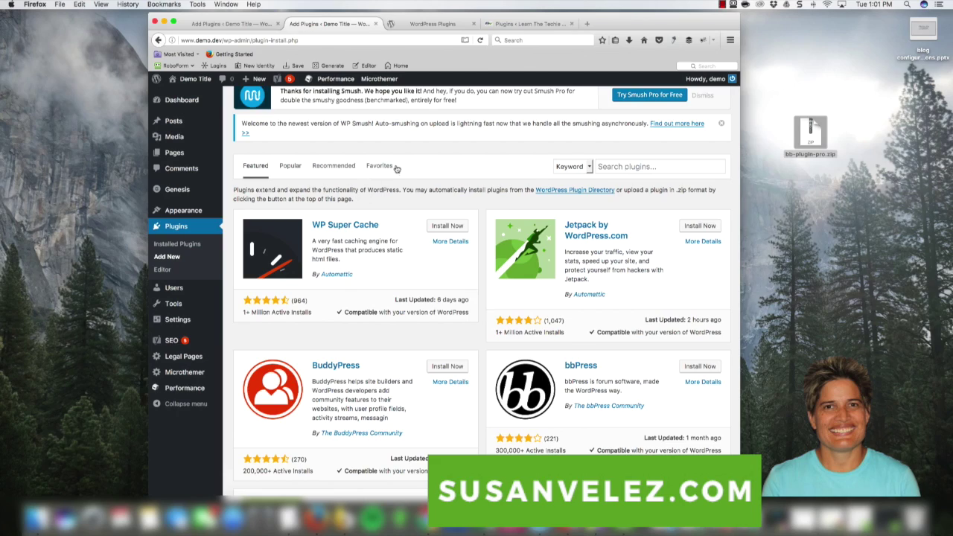
# Browse the Popular and Recommended plugin listings on the Add Plugins page
pyautogui.scroll(-2, 294, 179)
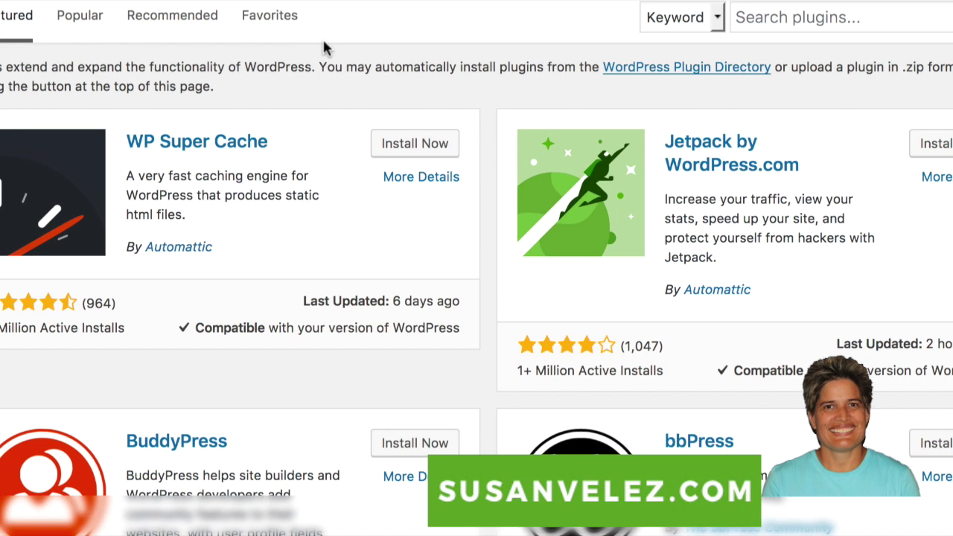
pyautogui.click(68, 21)
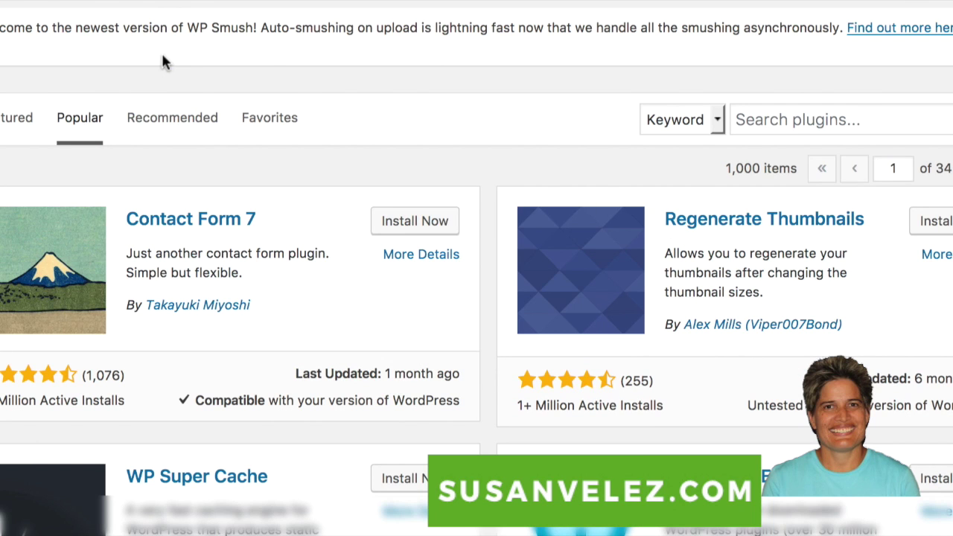
pyautogui.click(183, 125)
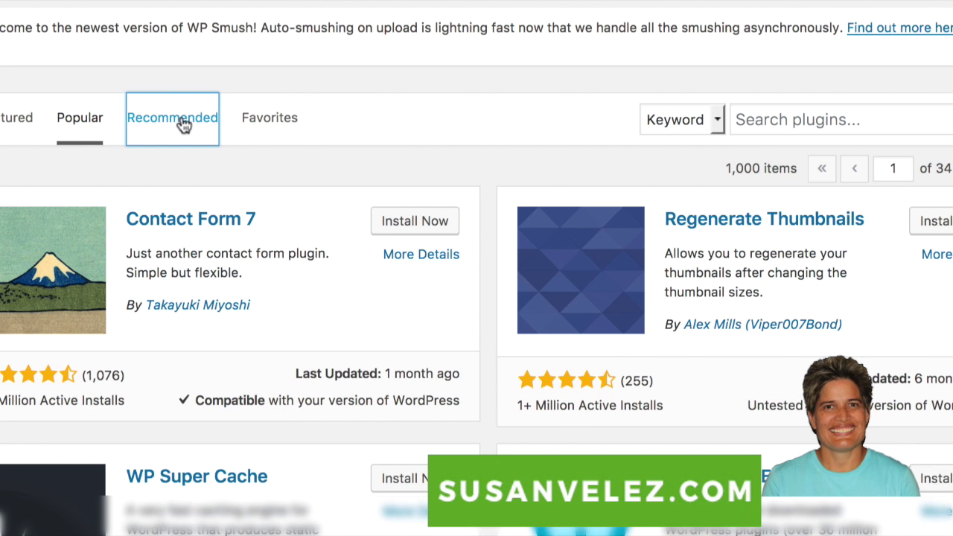
pyautogui.scroll(-5, 472, 202)
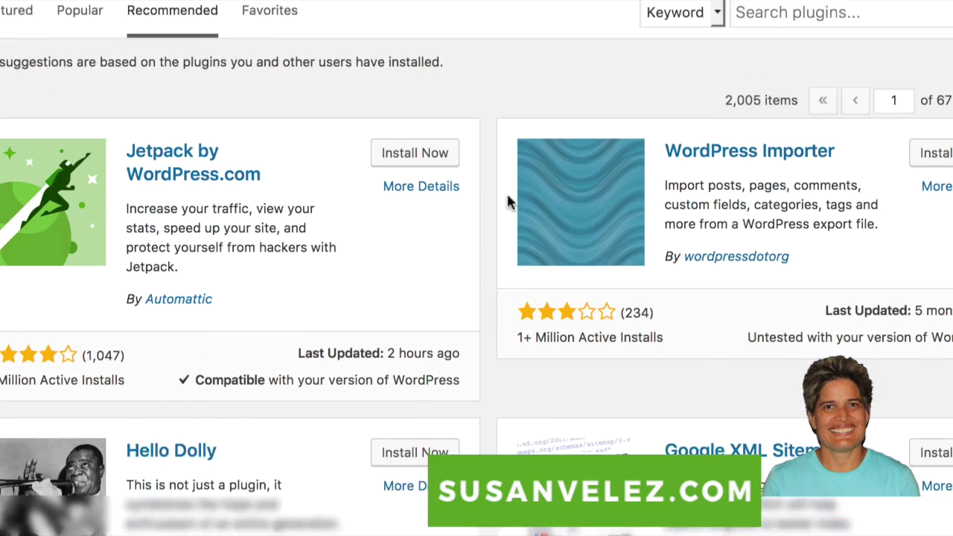
pyautogui.scroll(-10, 251, 158)
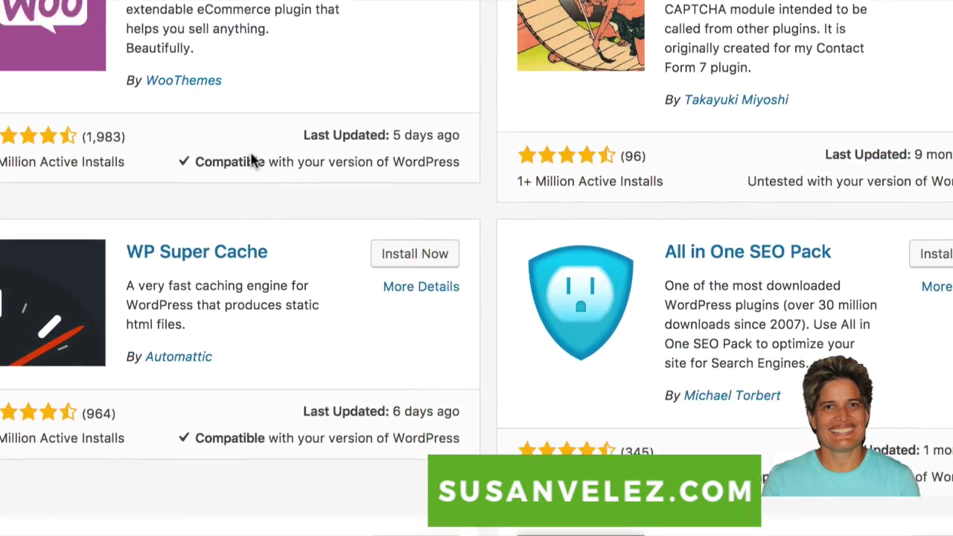
pyautogui.scroll(15, 251, 162)
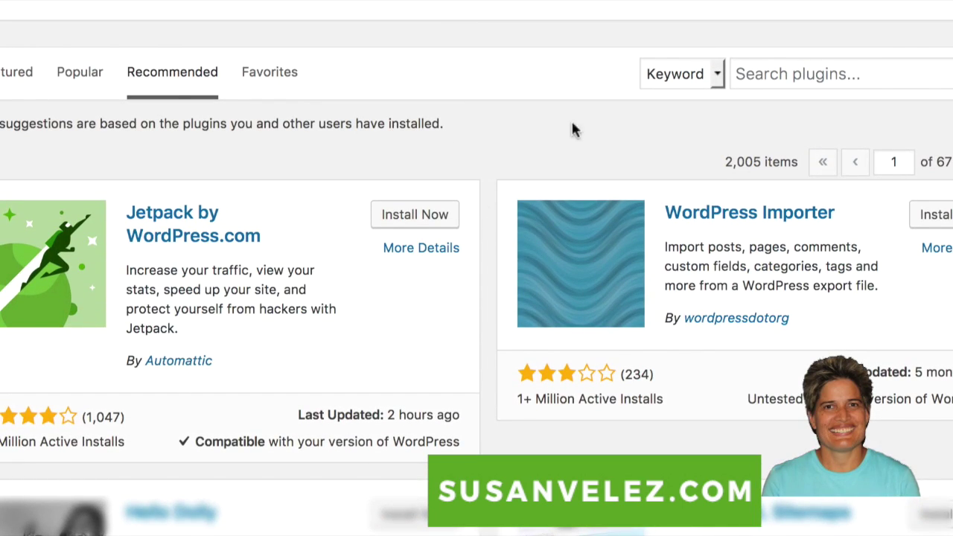
# Search the available plugins by the keyword "contact" and look through the results
pyautogui.click(771, 74)
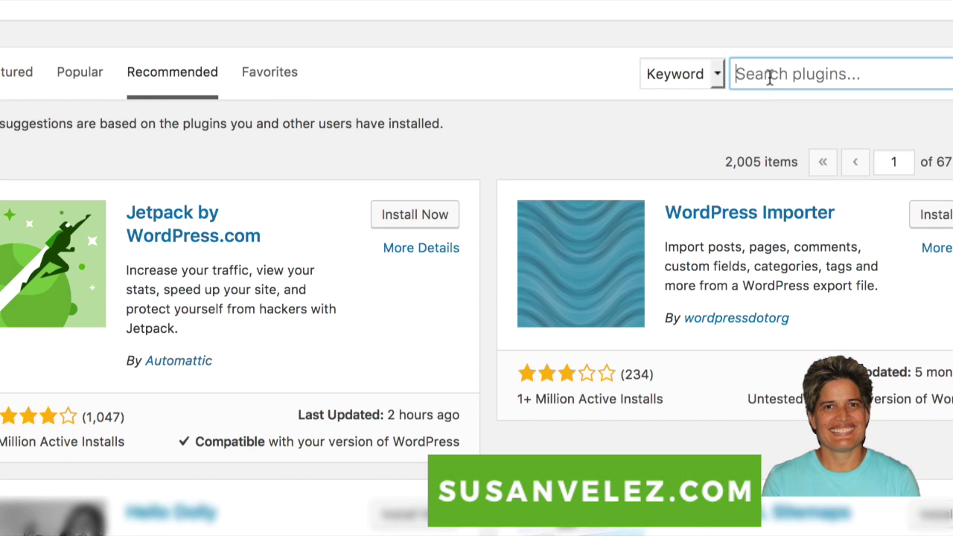
pyautogui.write('contact')
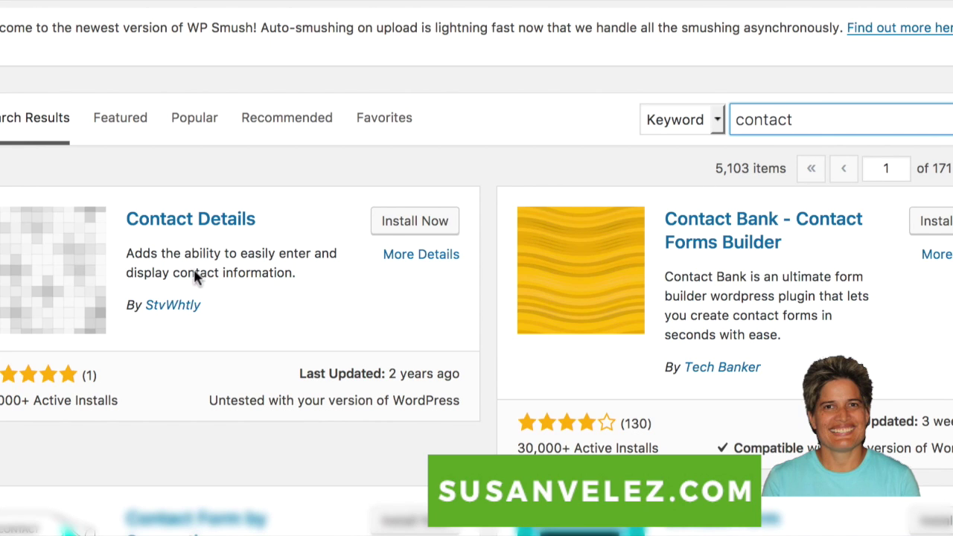
pyautogui.scroll(-12, 332, 338)
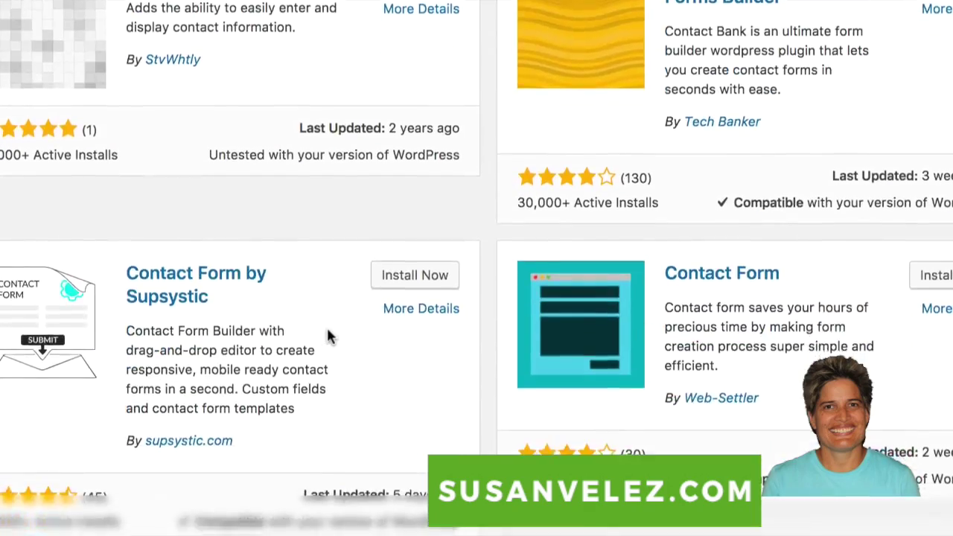
pyautogui.scroll(-4, 328, 337)
pyautogui.scroll(12, 328, 336)
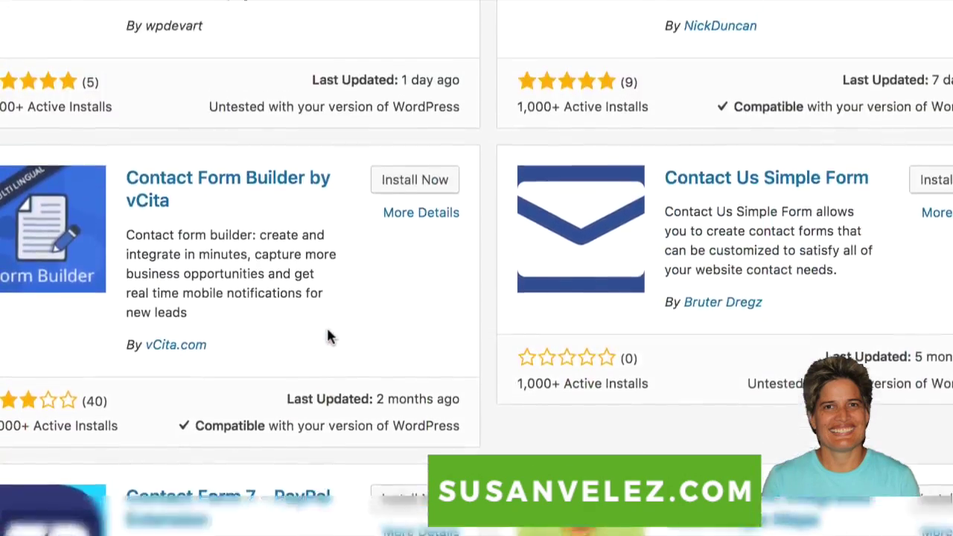
pyautogui.scroll(3, 327, 331)
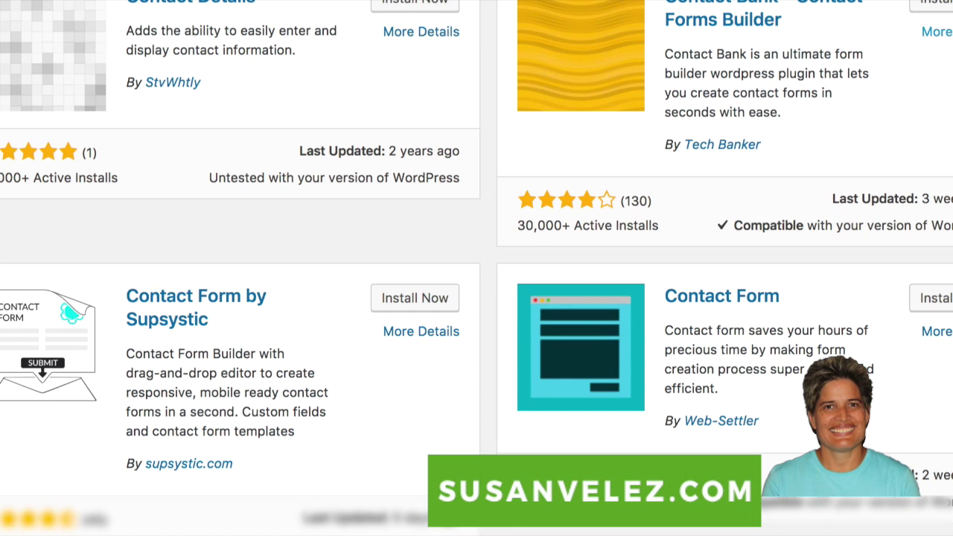
# Open the details of the Contact Bank - Contact Forms Builder plugin and read its description
pyautogui.click(940, 31)
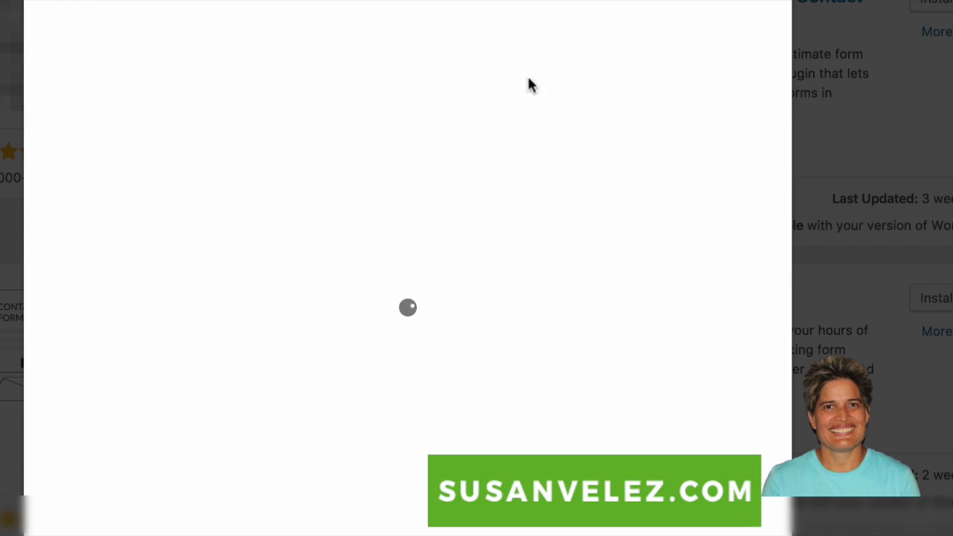
pyautogui.scroll(-10, 366, 257)
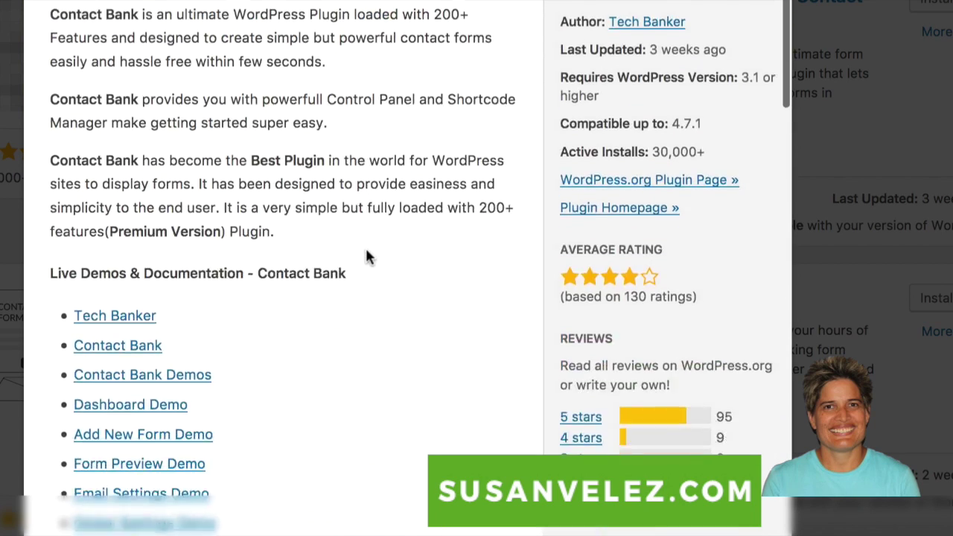
pyautogui.scroll(10, 366, 257)
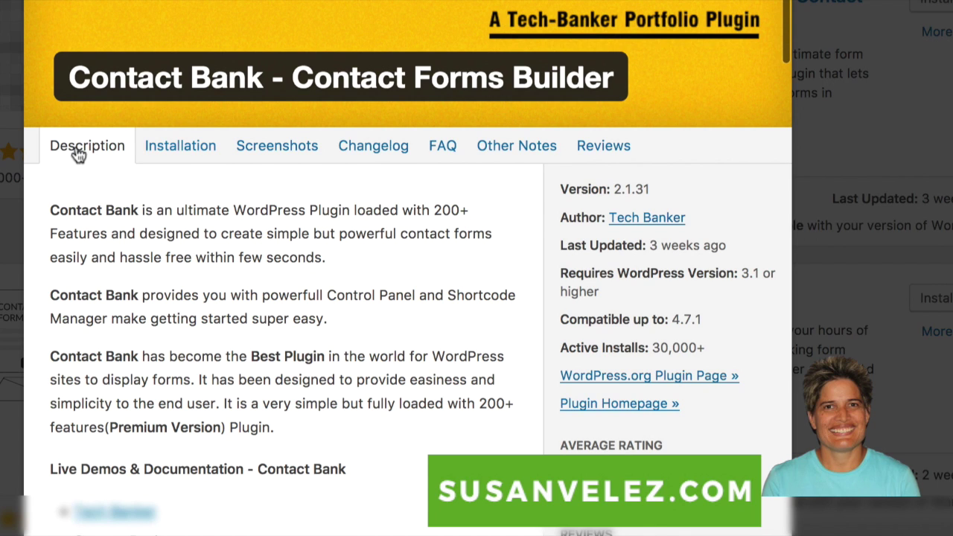
# Examine the Contact Bank plugin's installation instructions, screenshots and changelog
pyautogui.click(168, 150)
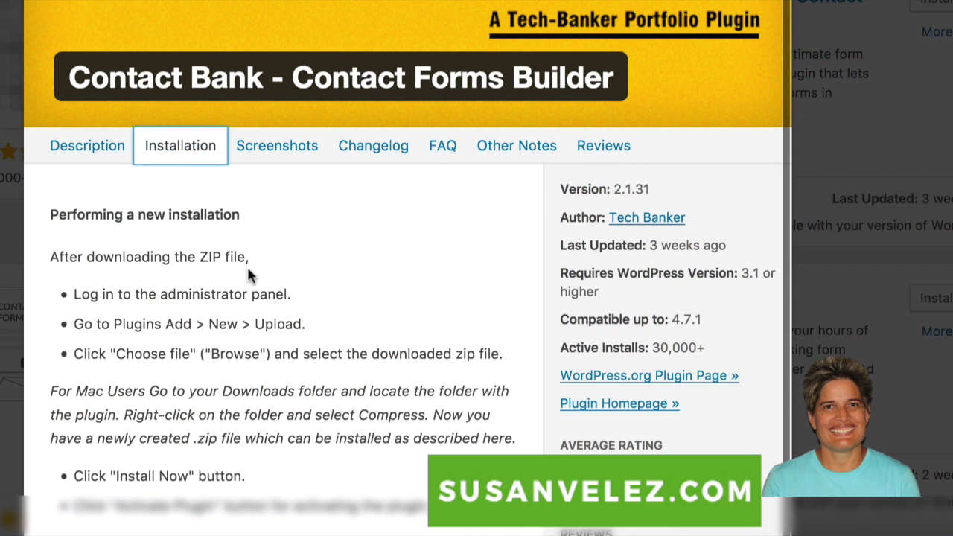
pyautogui.click(288, 151)
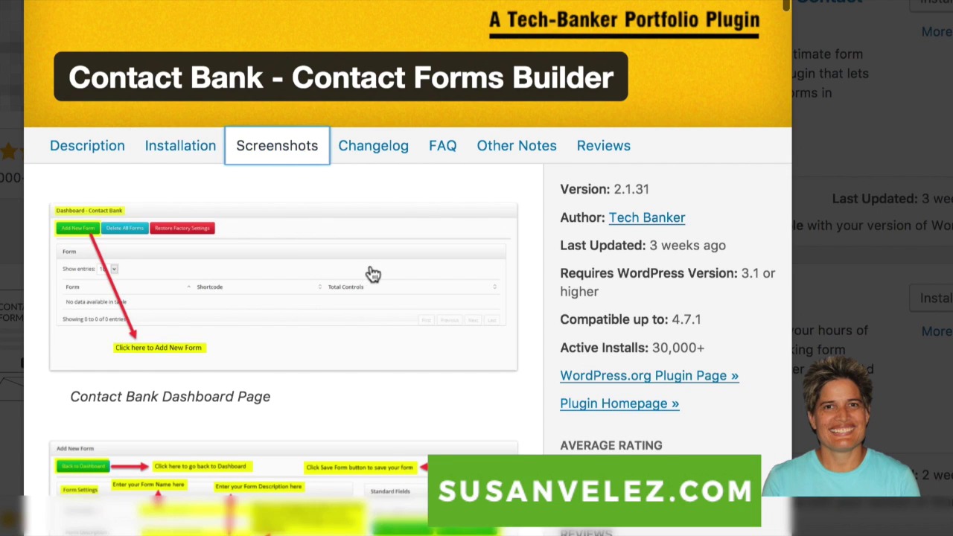
pyautogui.scroll(-4, 372, 273)
pyautogui.scroll(-8, 372, 273)
pyautogui.scroll(12, 372, 272)
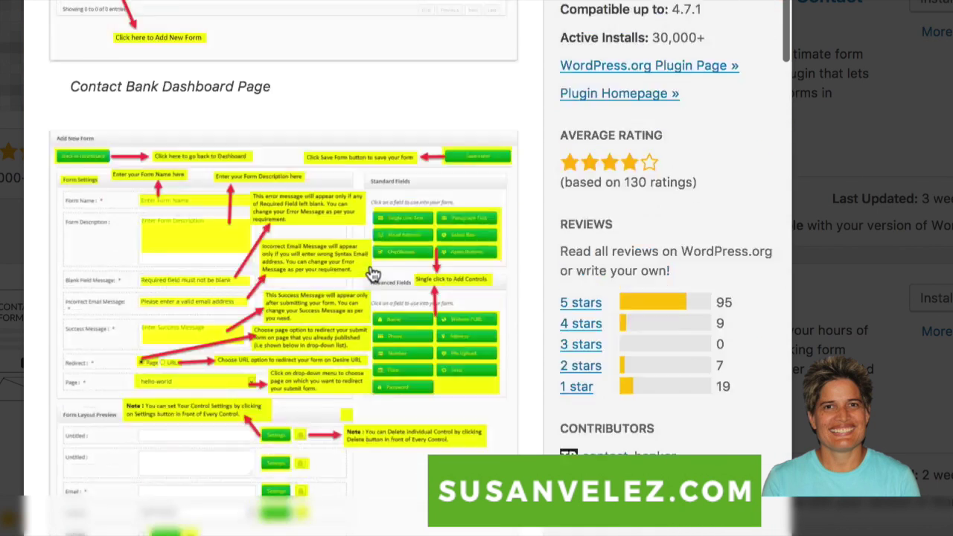
pyautogui.click(395, 157)
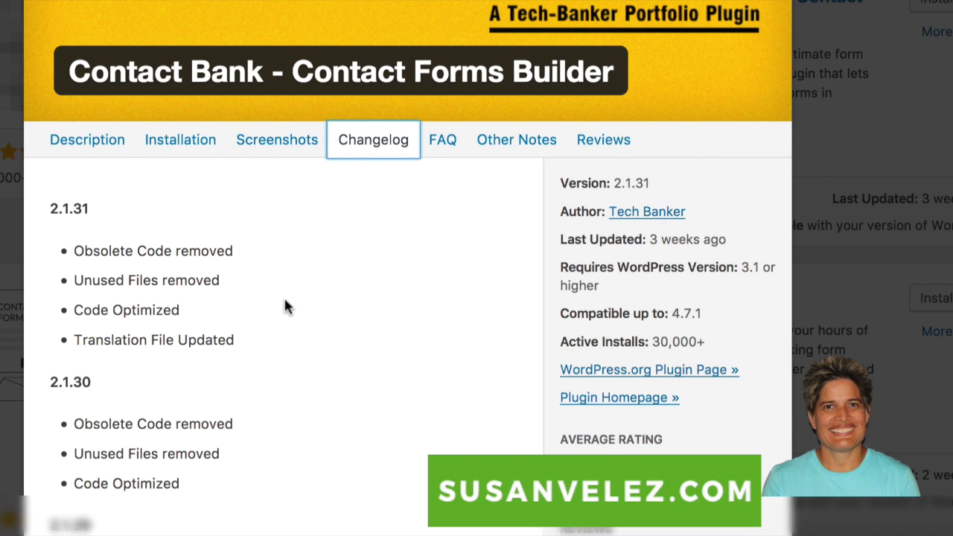
# Read through the Contact Bank changelog and close the plugin's details
pyautogui.scroll(-4, 283, 306)
pyautogui.scroll(4, 284, 306)
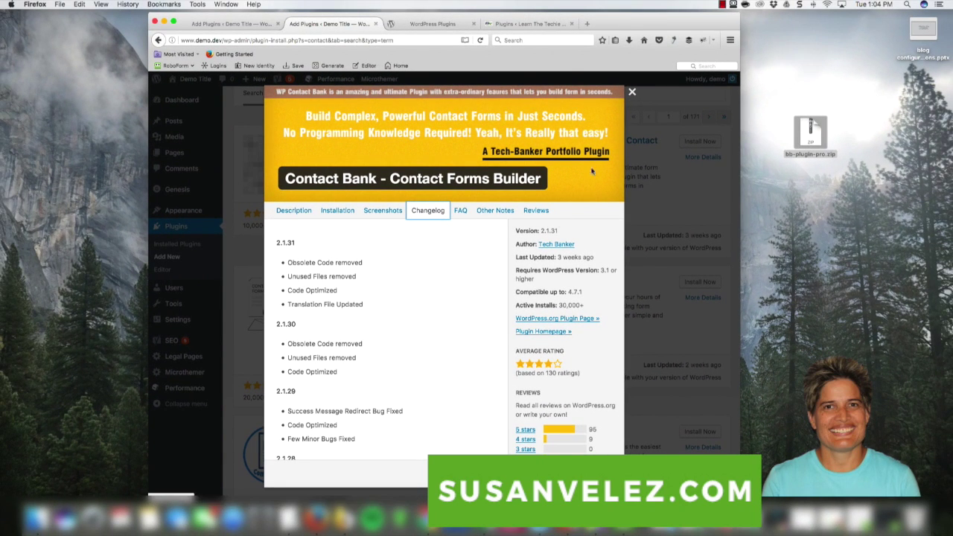
pyautogui.click(631, 92)
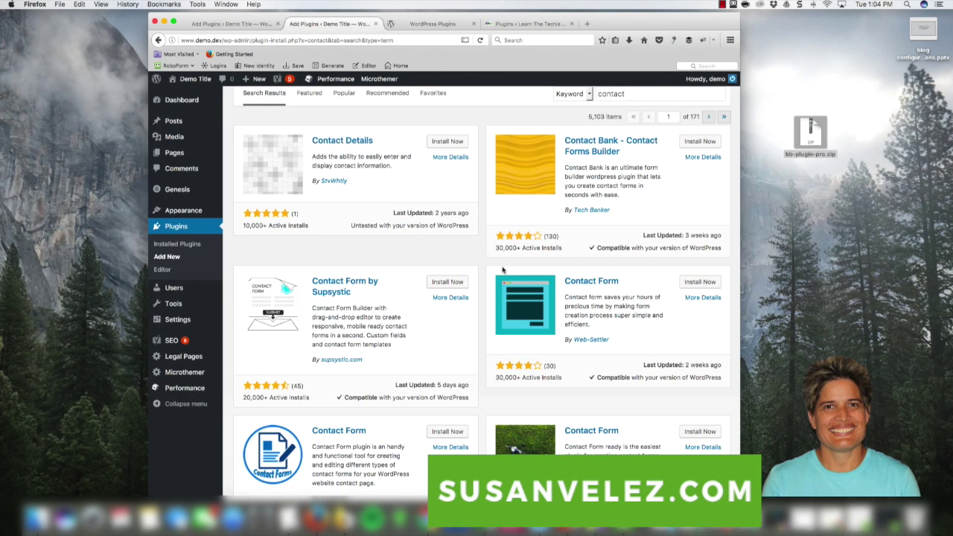
# Install Contact Form 7 from the Popular plugin listing, activate it and find it among the installed plugins
pyautogui.scroll(3, 463, 255)
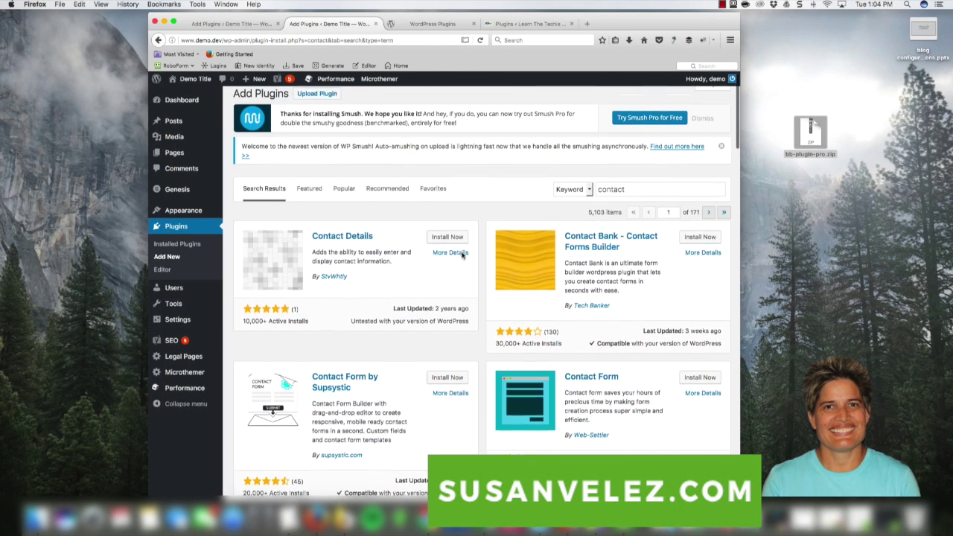
pyautogui.click(343, 192)
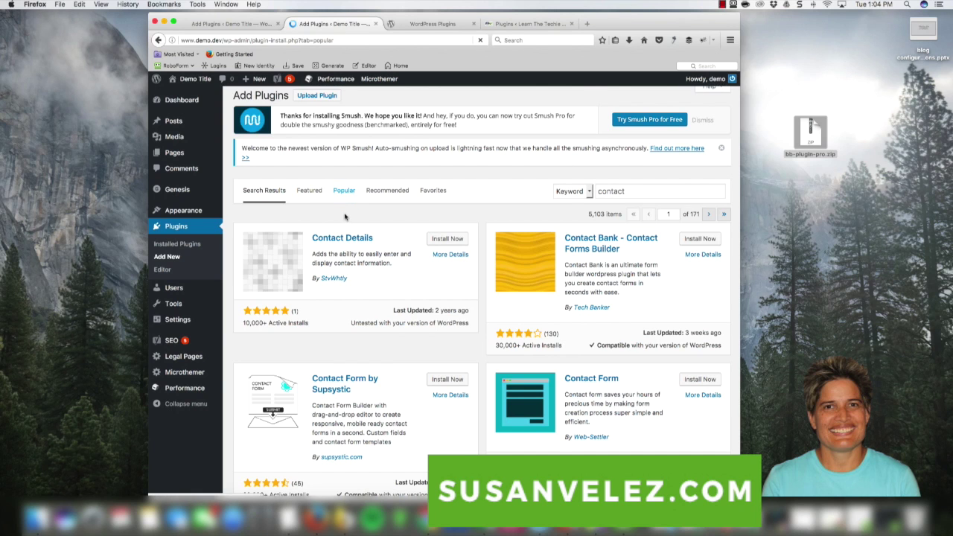
pyautogui.scroll(-1, 372, 251)
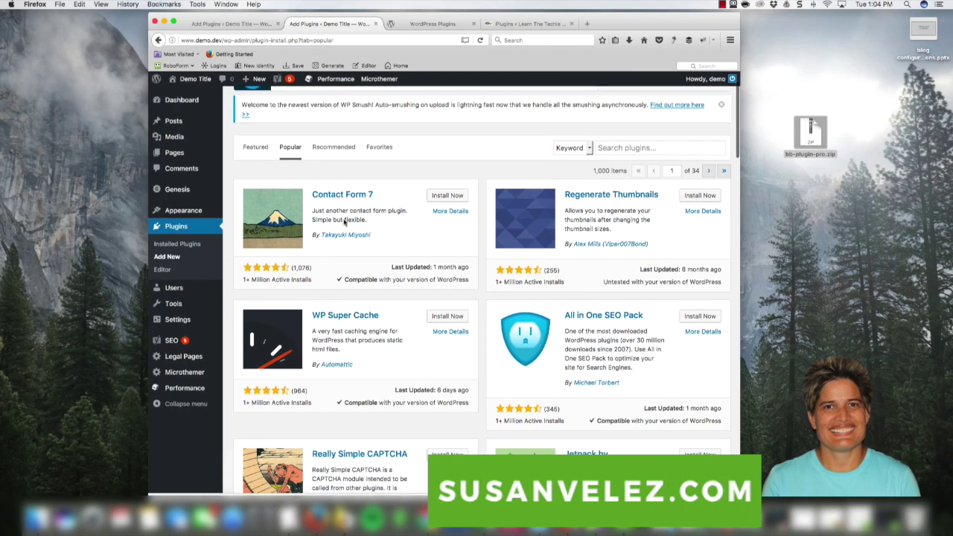
pyautogui.scroll(-1, 350, 220)
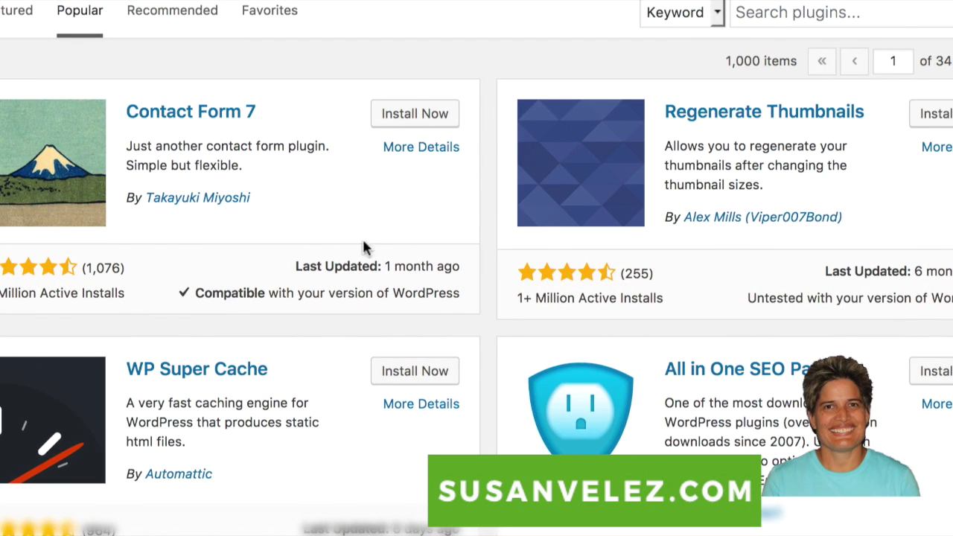
pyautogui.click(421, 115)
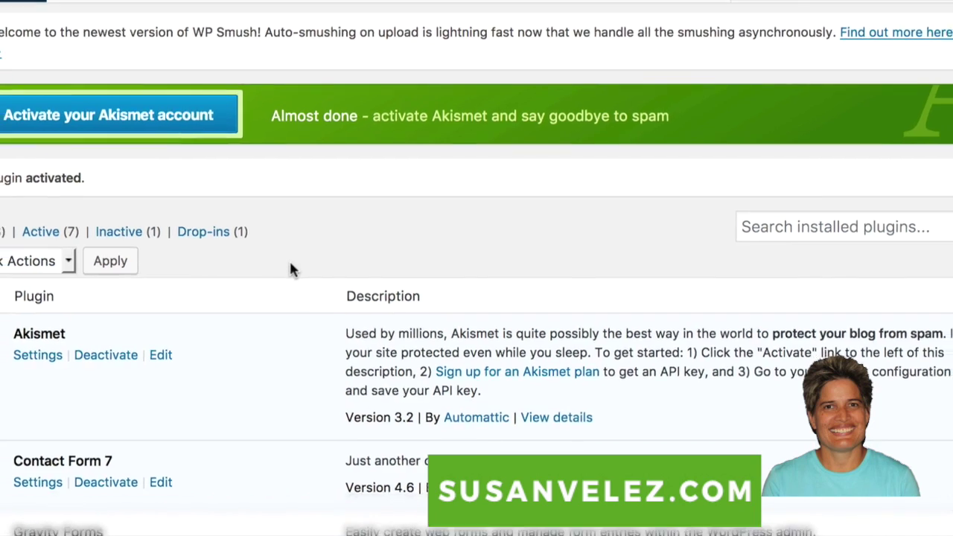
pyautogui.scroll(-2, 361, 261)
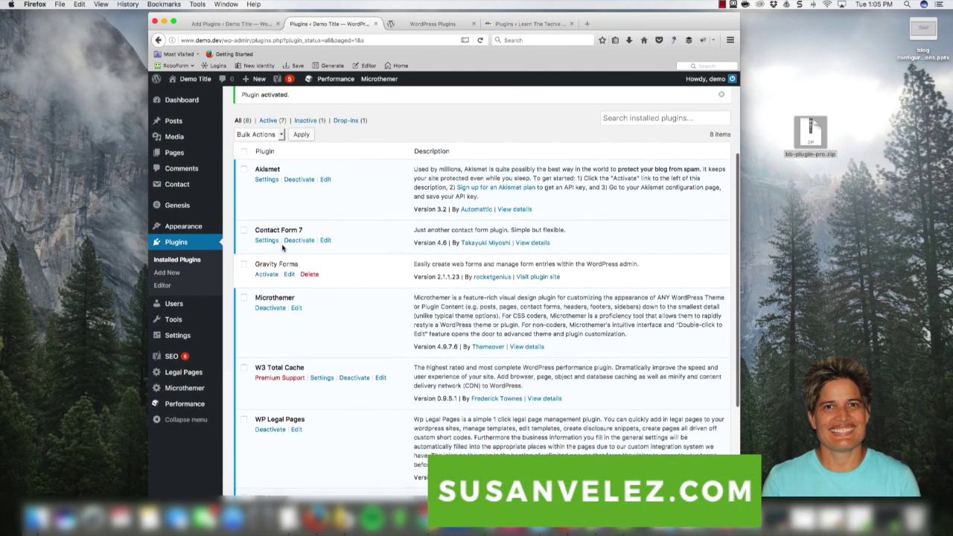
pyautogui.scroll(4, 294, 250)
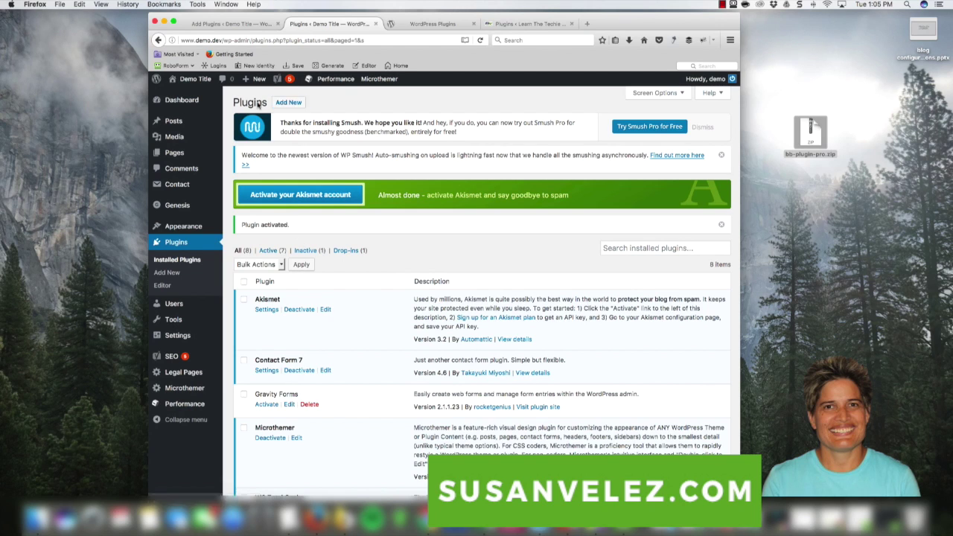
# Install a new plugin by uploading bb-plugin-pro.zip from the desktop, activate it and look over its welcome page
pyautogui.click(290, 103)
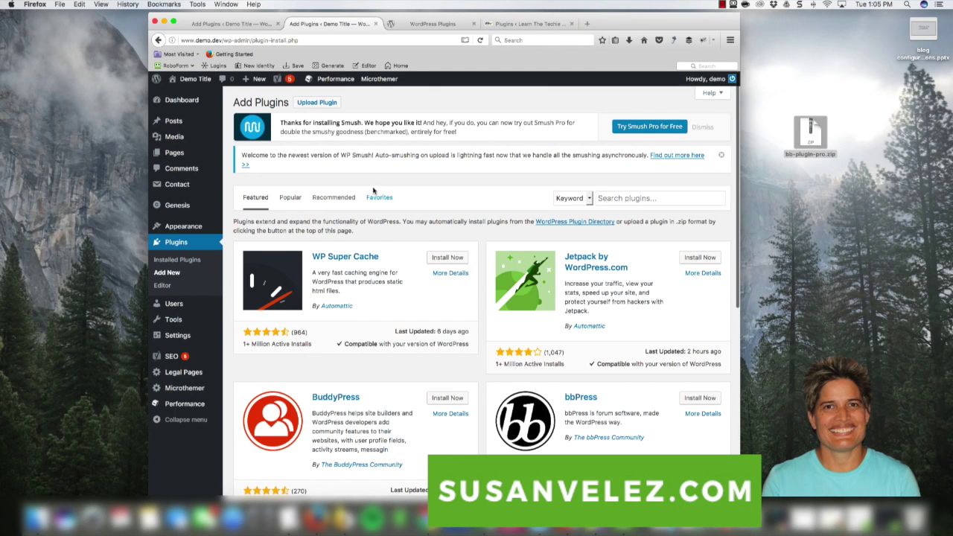
pyautogui.click(321, 103)
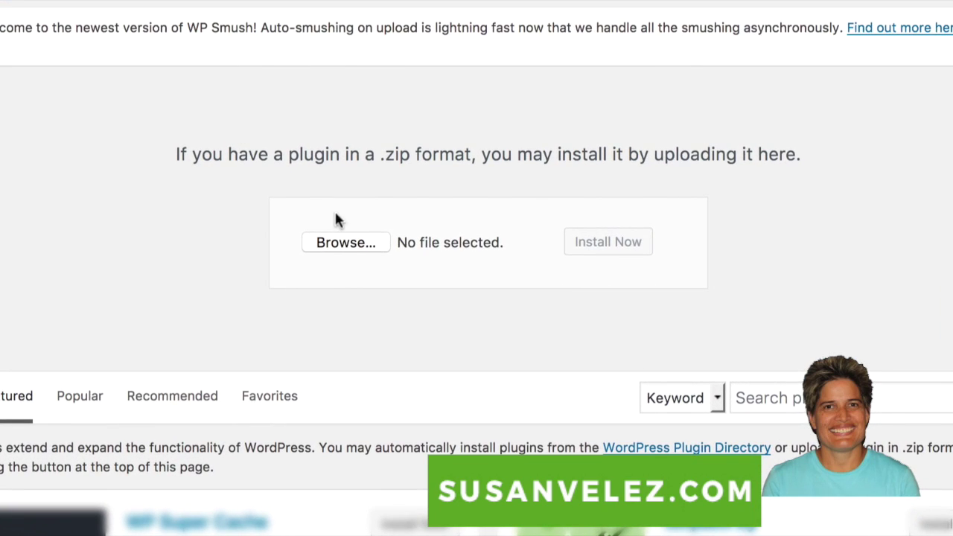
pyautogui.click(354, 247)
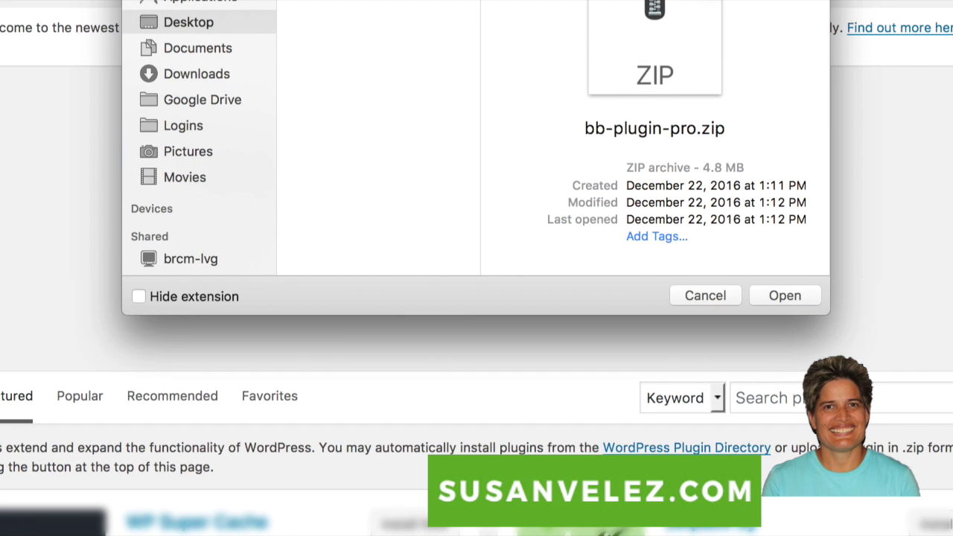
pyautogui.press('Return')
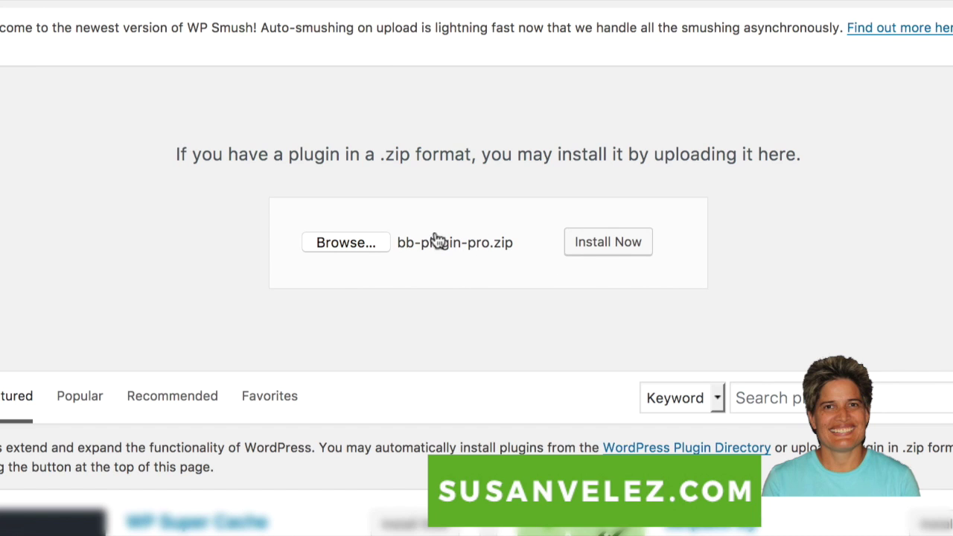
pyautogui.click(593, 245)
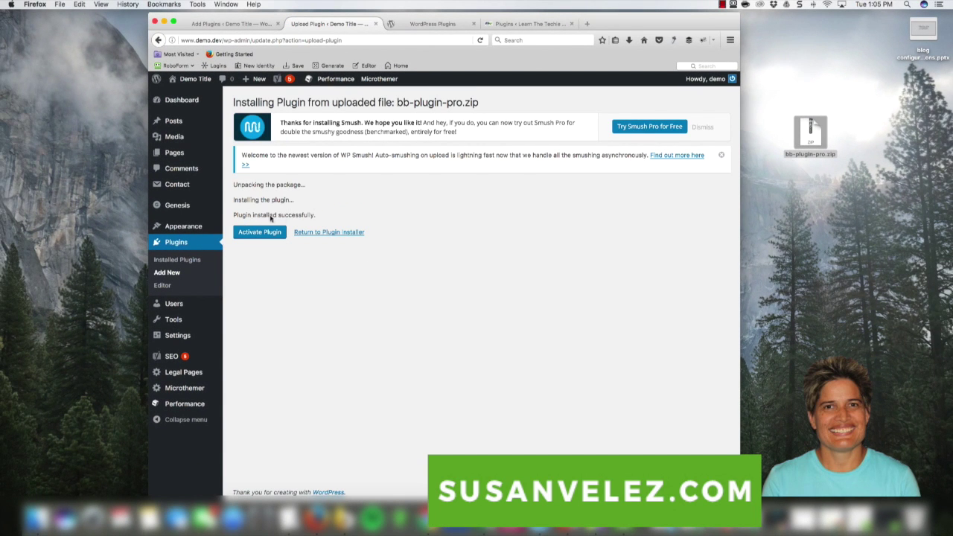
pyautogui.click(253, 233)
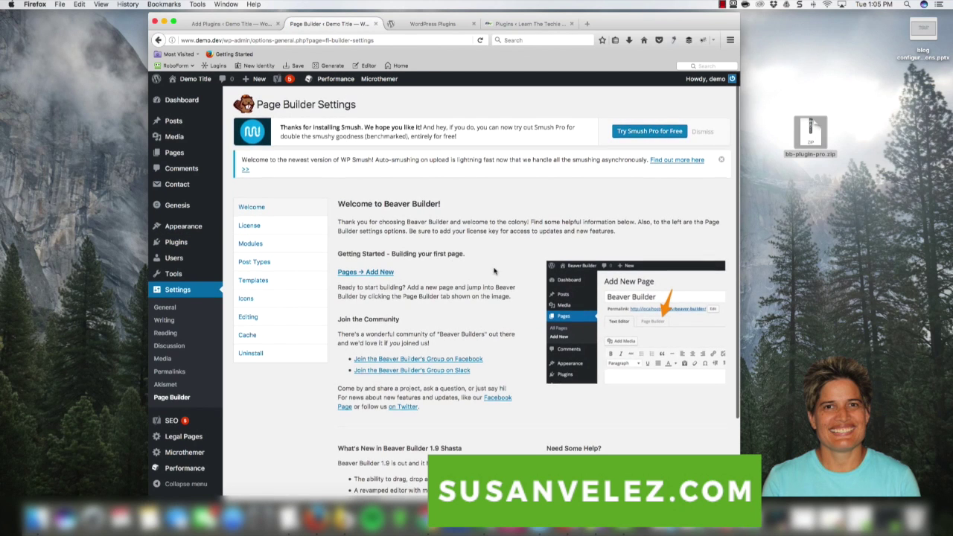
pyautogui.scroll(-4, 432, 259)
pyautogui.scroll(2, 447, 246)
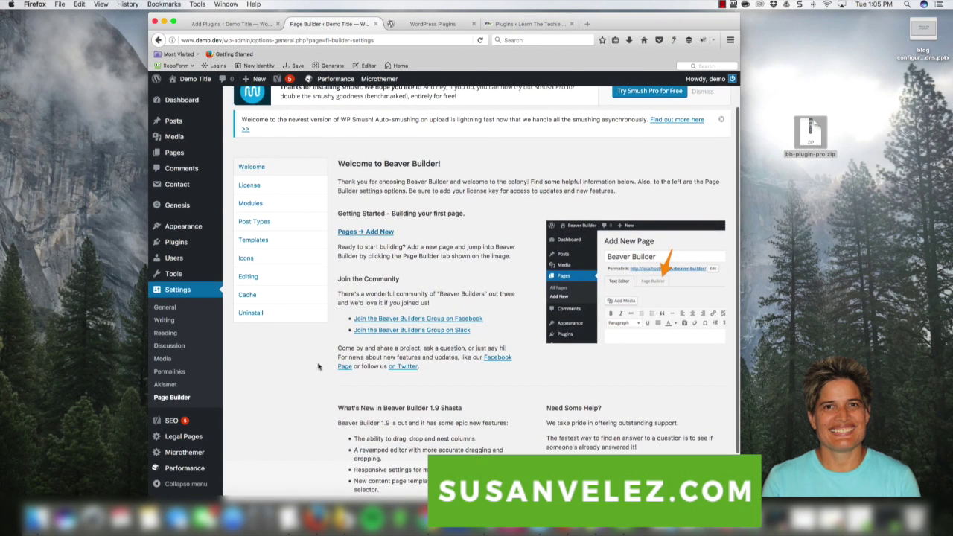
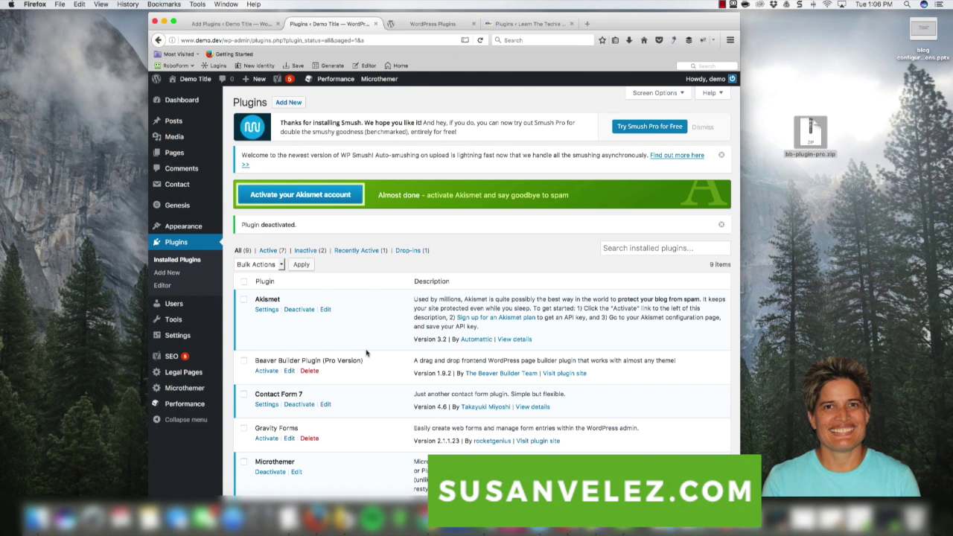
# Activate Beaver Builder Plugin (Pro Version) from the plugin list and return to the installed plugins
pyautogui.scroll(-2, 415, 384)
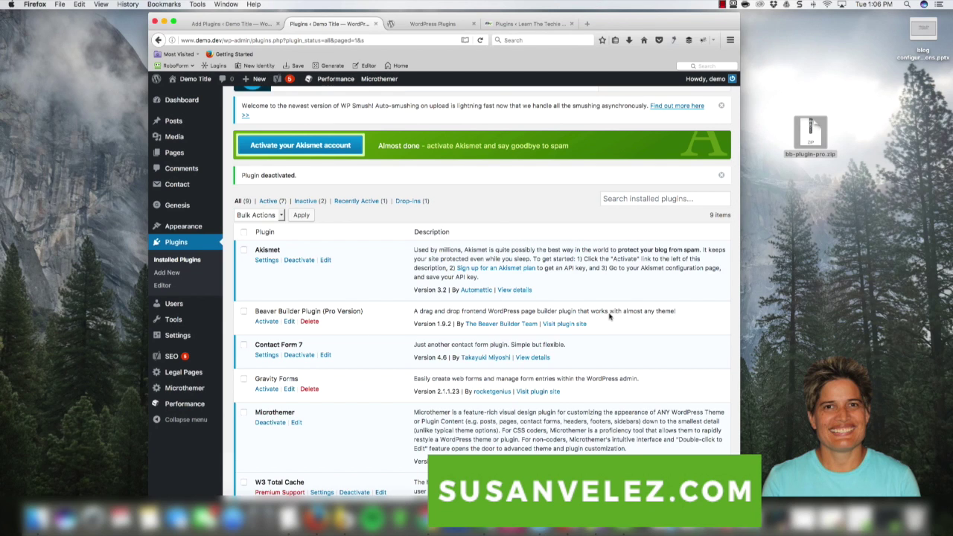
pyautogui.click(260, 322)
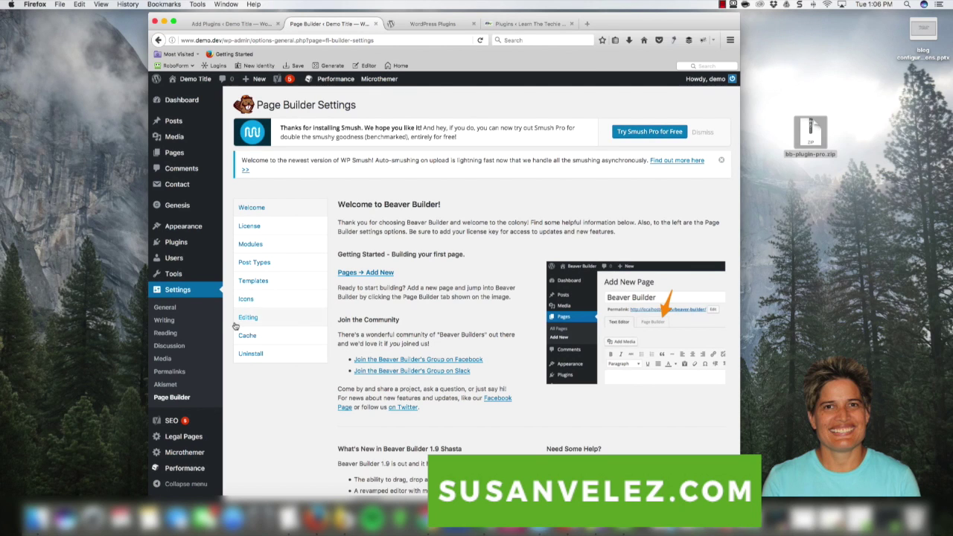
pyautogui.moveTo(178, 245)
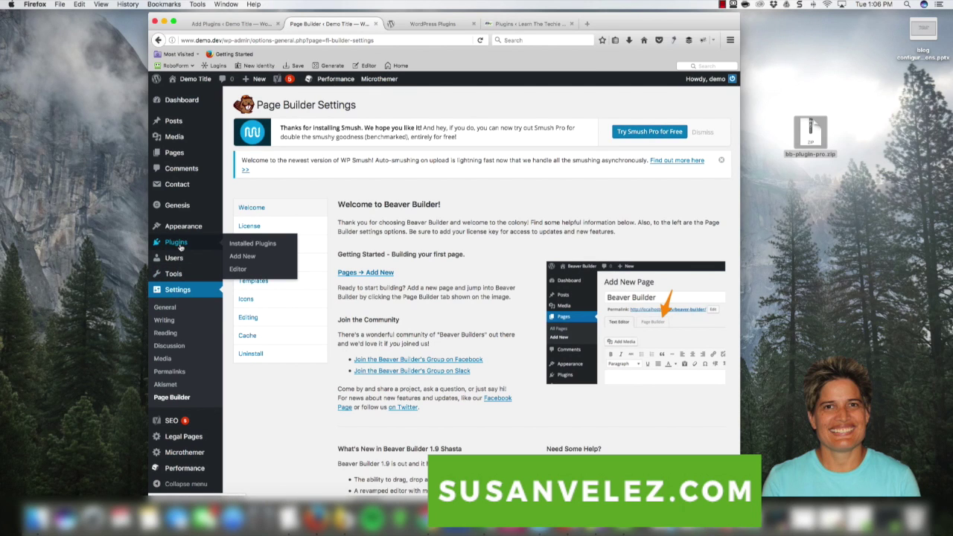
pyautogui.click(237, 245)
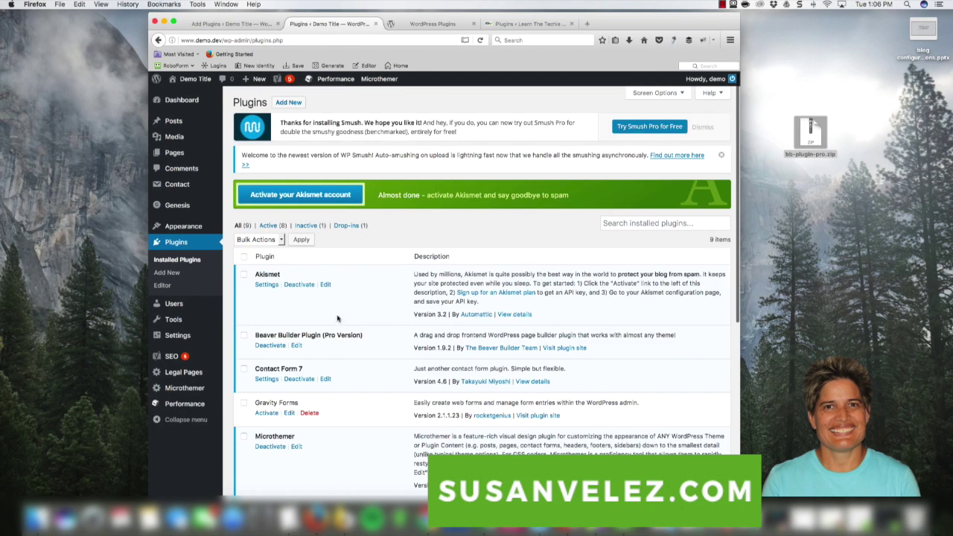
# Deactivate Beaver Builder Plugin (Pro Version) and delete it together with its data
pyautogui.scroll(-2, 246, 301)
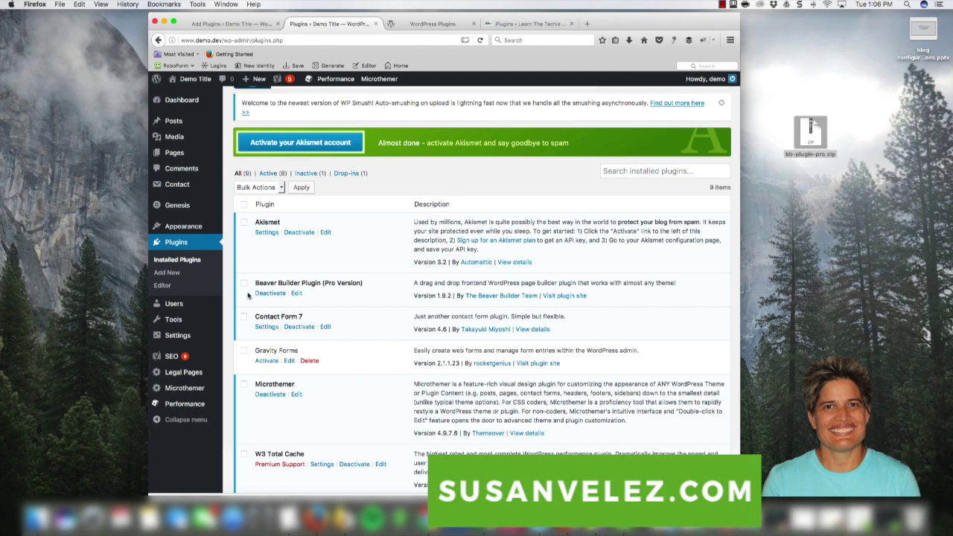
pyautogui.click(269, 293)
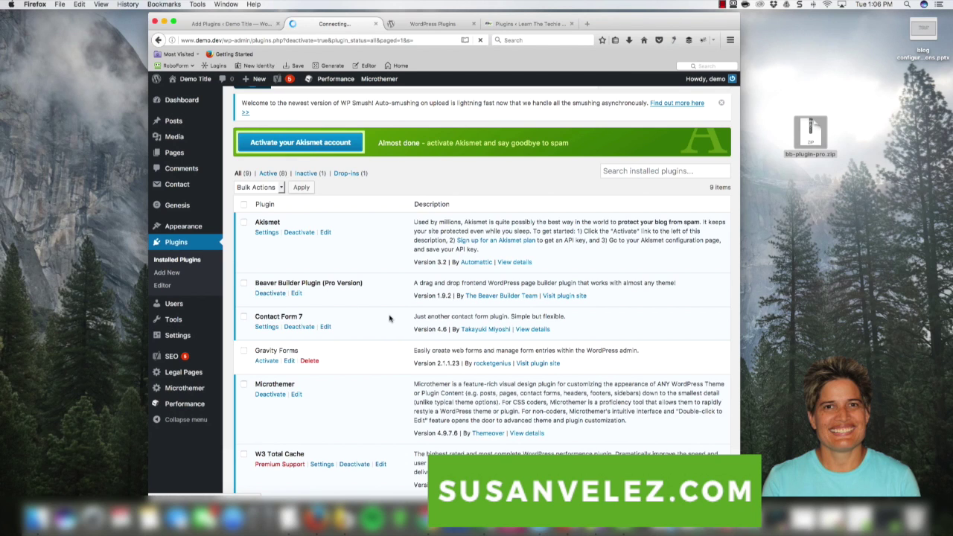
pyautogui.scroll(-3, 391, 321)
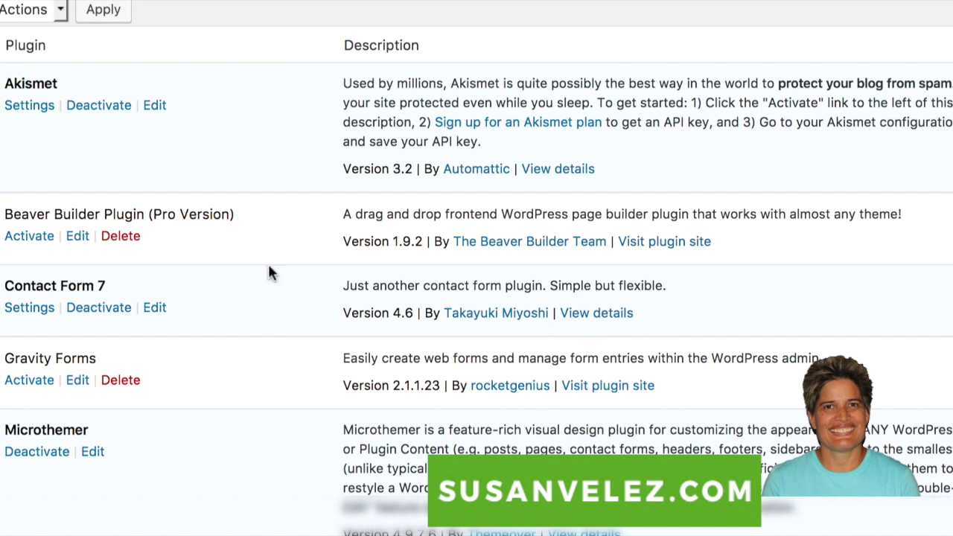
pyautogui.click(120, 236)
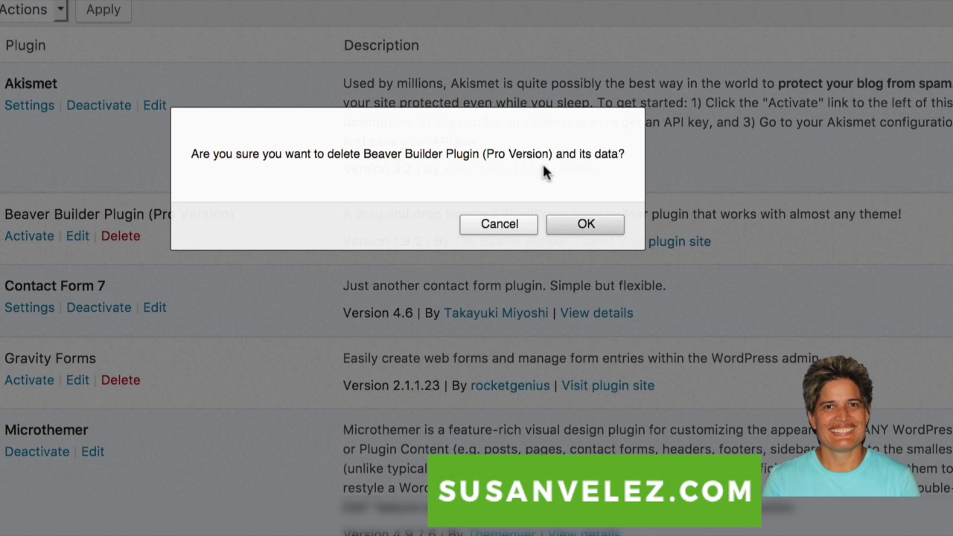
pyautogui.click(580, 222)
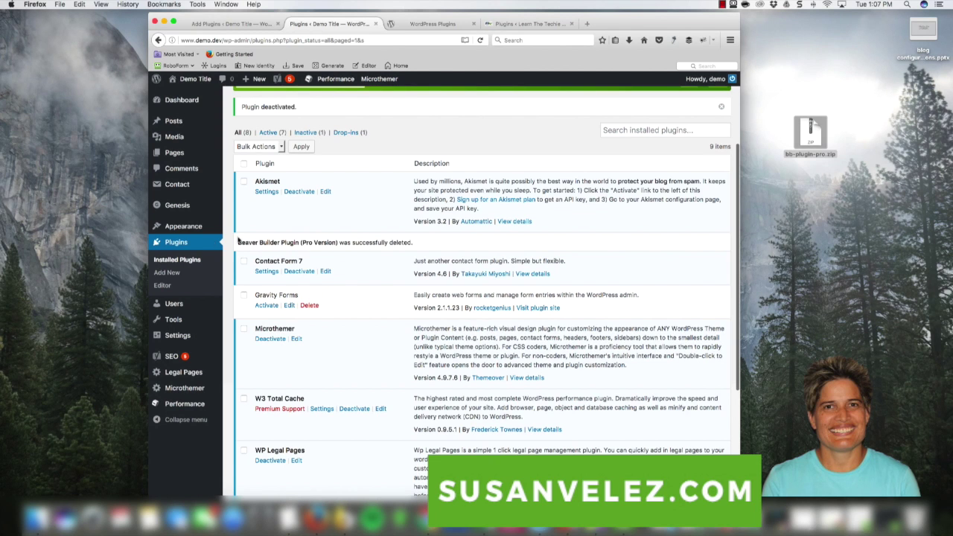
# Reload the installed plugins page and review the remaining plugins from Akismet to Yoast SEO
pyautogui.click(189, 246)
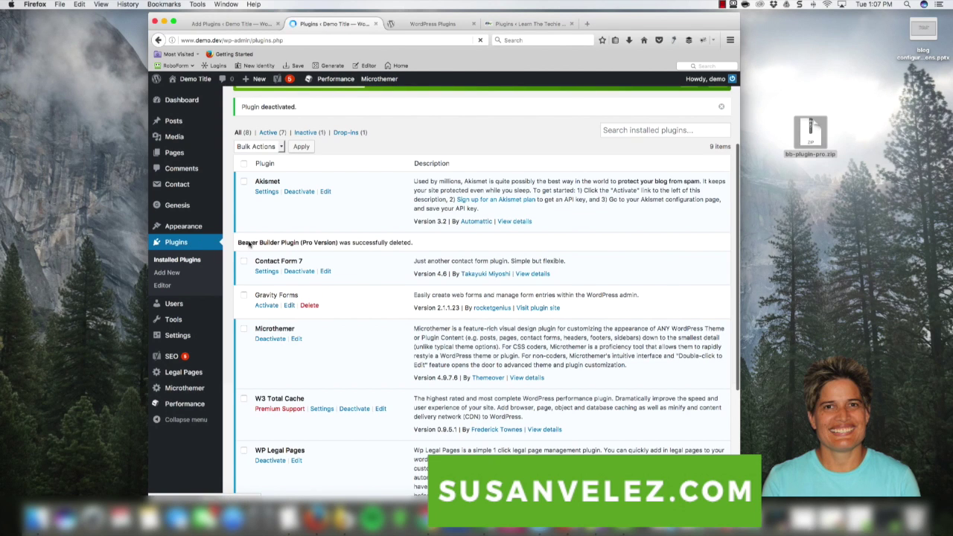
pyautogui.scroll(-3, 291, 298)
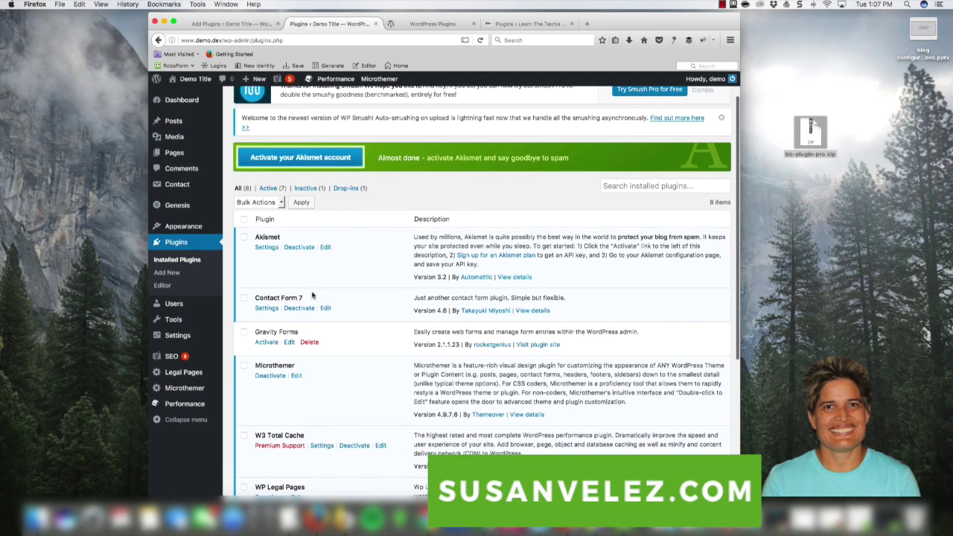
pyautogui.scroll(-5, 291, 298)
pyautogui.scroll(5, 367, 305)
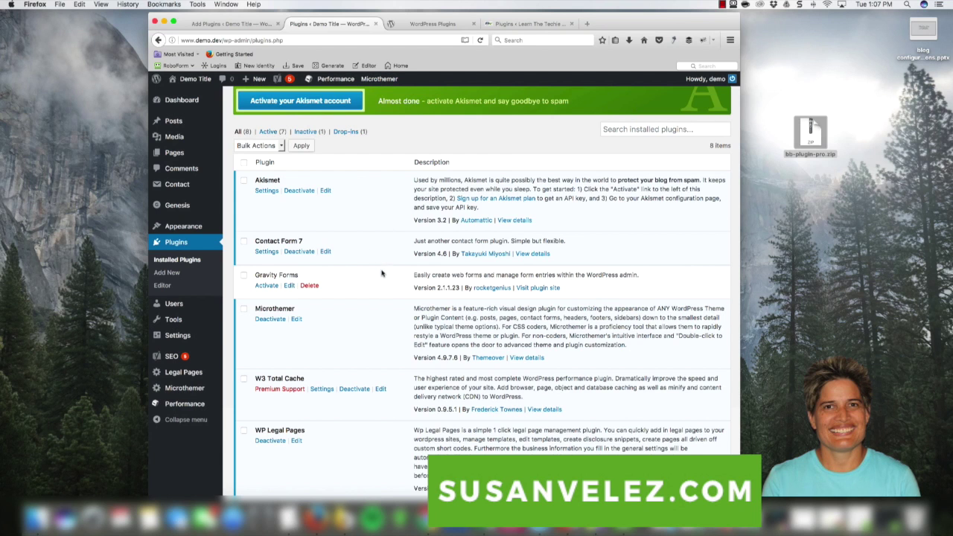
pyautogui.scroll(-4, 382, 273)
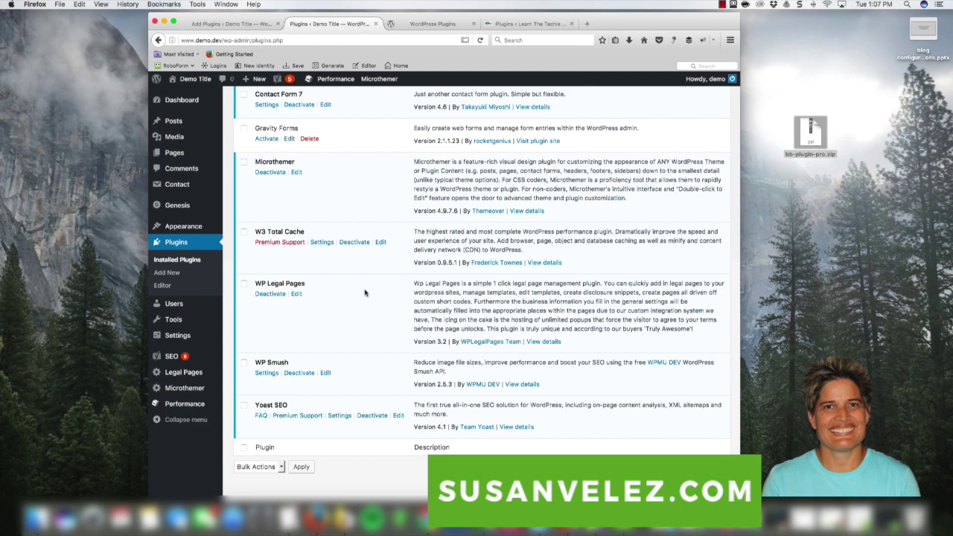
pyautogui.scroll(5, 376, 275)
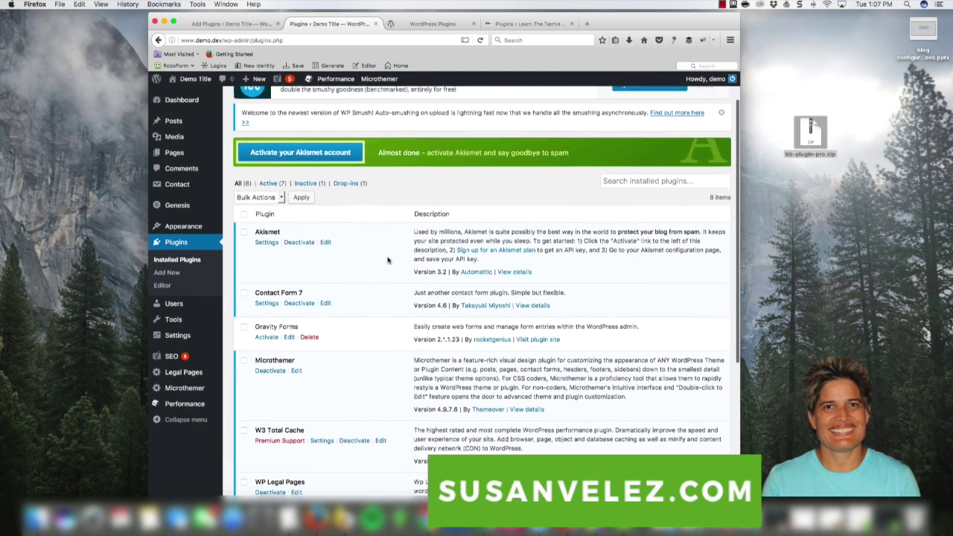
pyautogui.scroll(-4, 387, 260)
pyautogui.scroll(2, 331, 257)
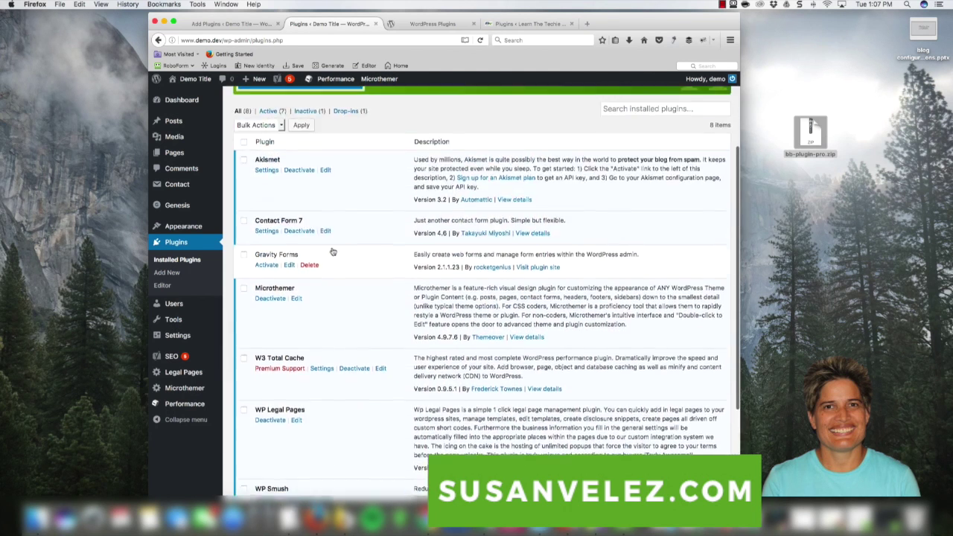
pyautogui.scroll(2, 332, 252)
pyautogui.scroll(-4, 335, 249)
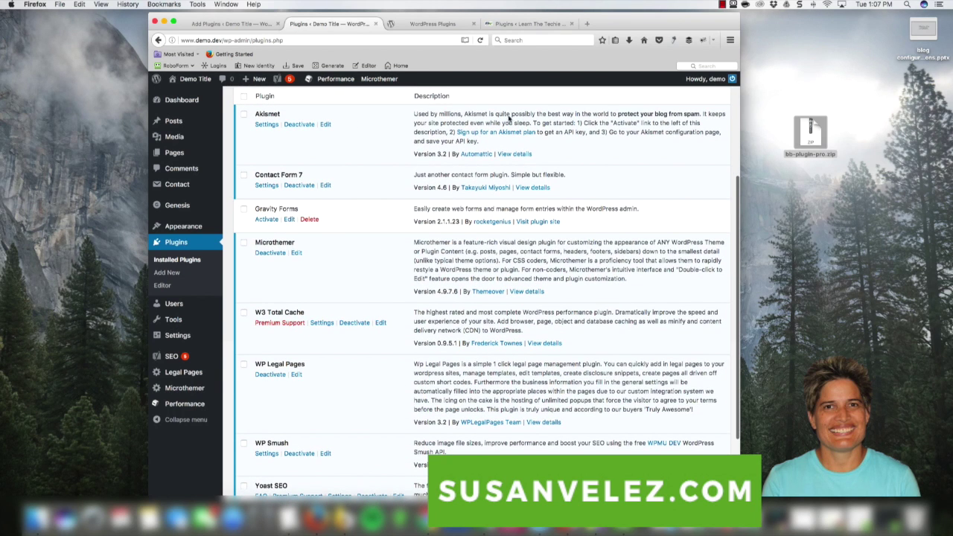
# Switch to the Learn The Techie Side of Blogging site and update all outdated plugins, bringing Yoast SEO to version 4.1
pyautogui.click(523, 27)
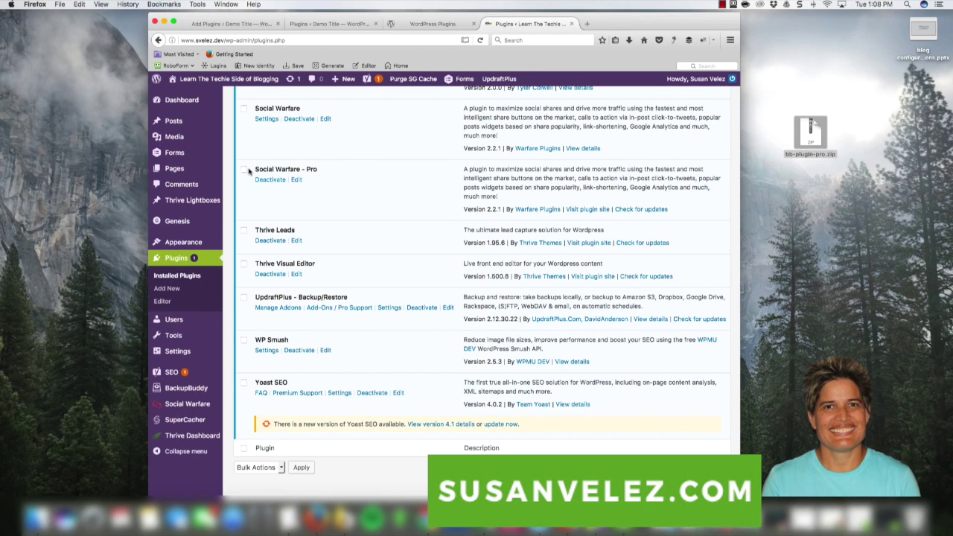
pyautogui.click(220, 65)
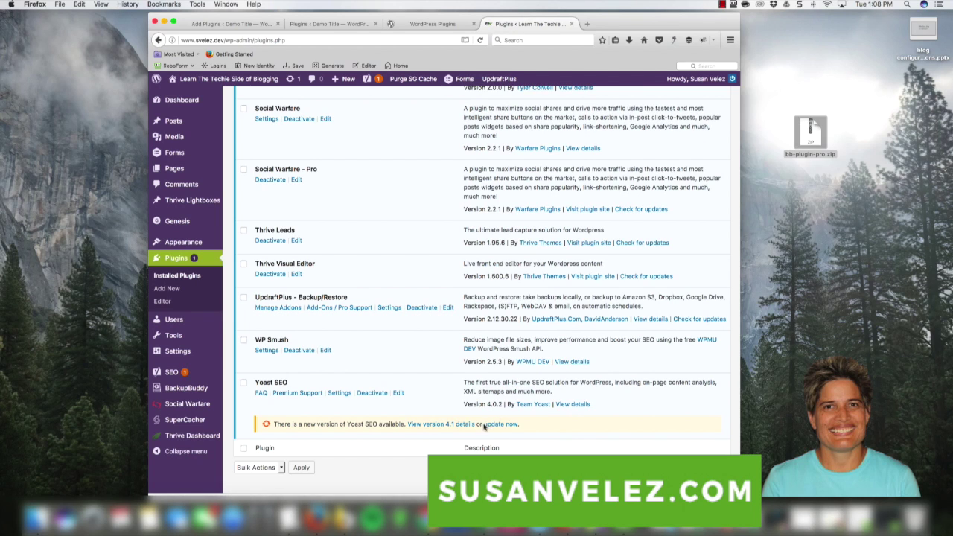
pyautogui.moveTo(177, 102)
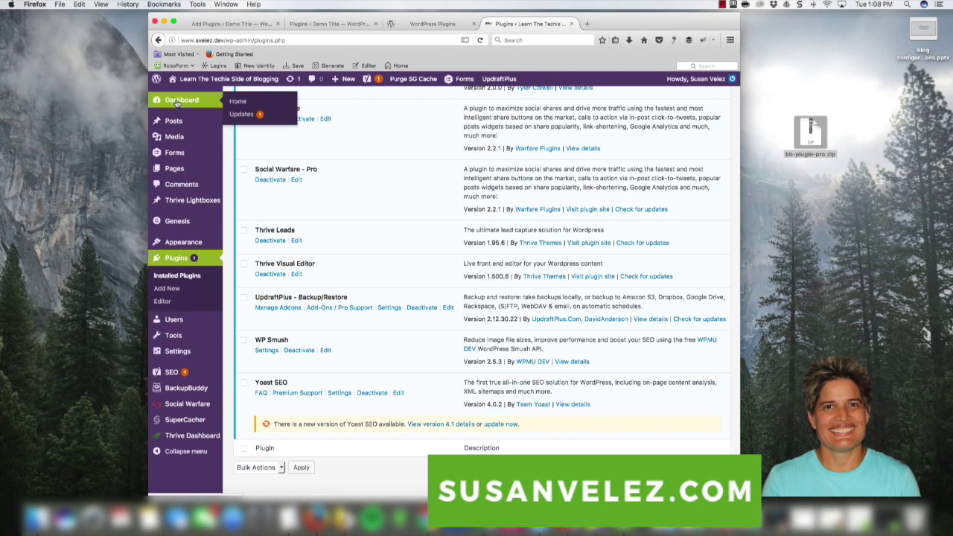
pyautogui.click(248, 116)
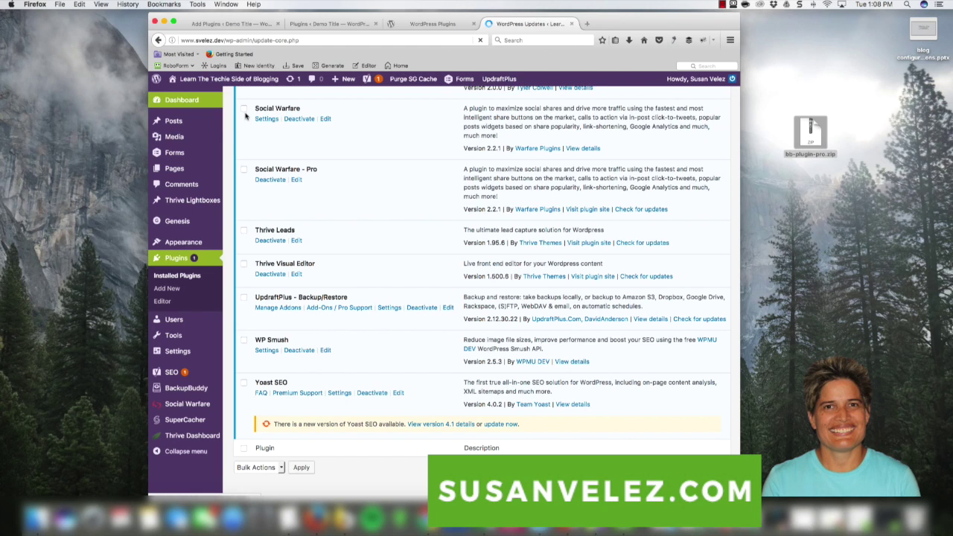
pyautogui.scroll(-3, 406, 233)
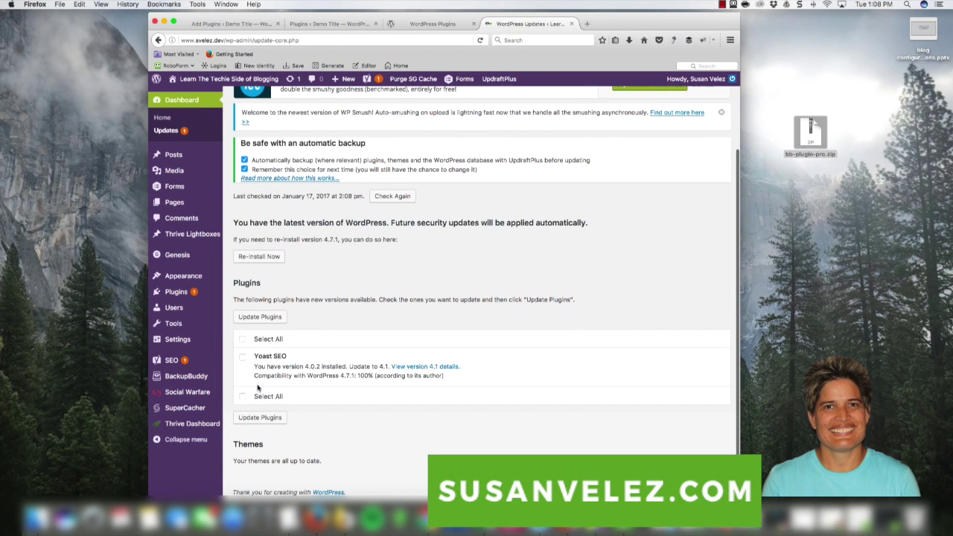
pyautogui.click(242, 340)
pyautogui.click(260, 317)
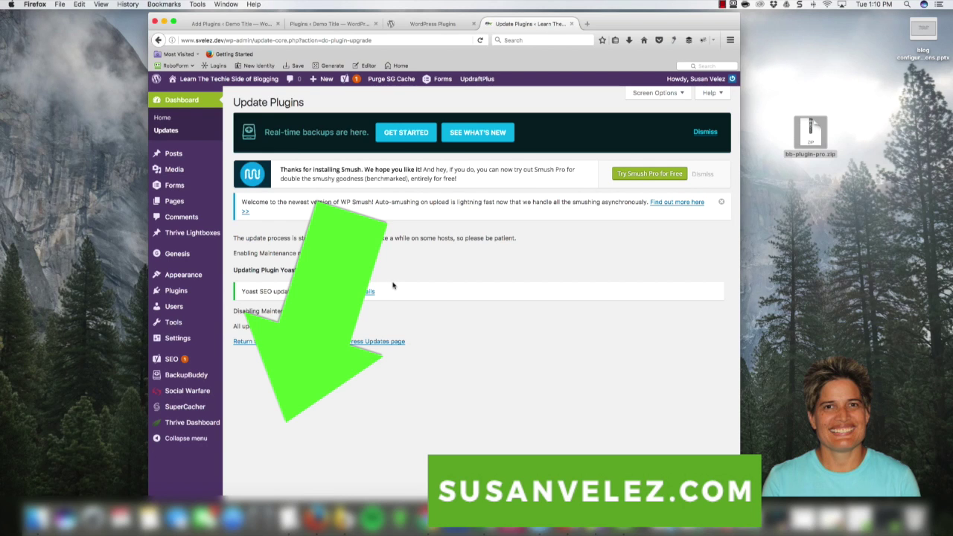
pyautogui.click(721, 4)
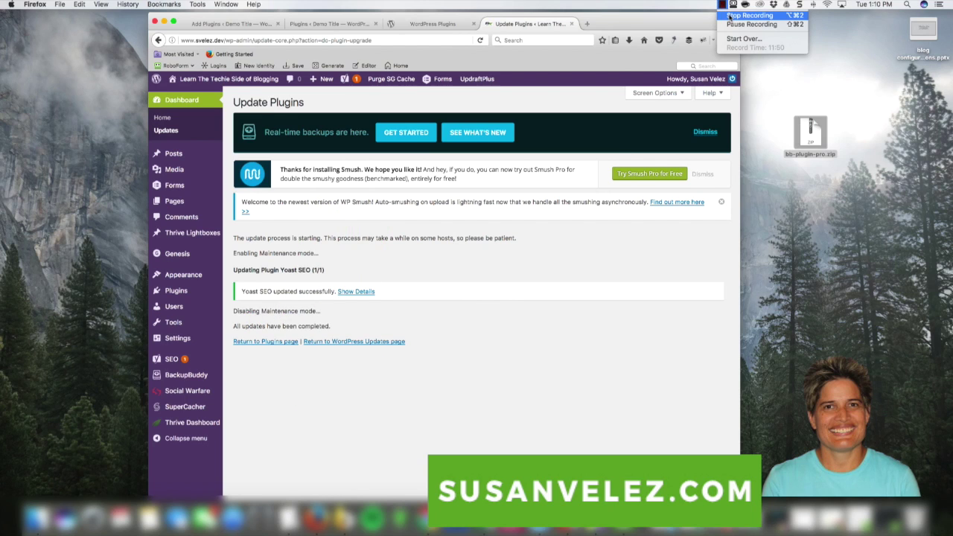